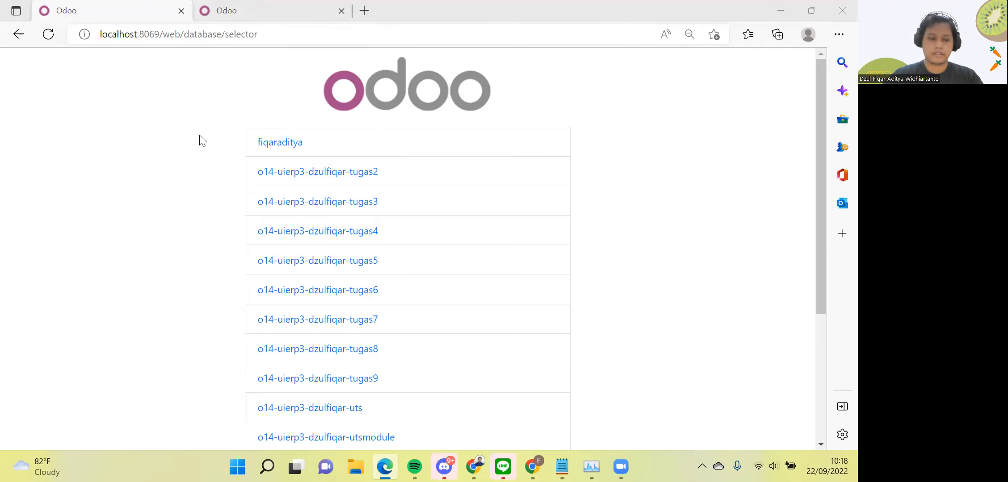
Compare the database lists on localhost:8069 and localhost:8090, finishing on the 8090 list
{"action": "scroll", "coordinate": [201, 143], "scroll_direction": "down", "scroll_amount": 3}
{"action": "scroll", "coordinate": [201, 143], "scroll_direction": "up", "scroll_amount": 3}
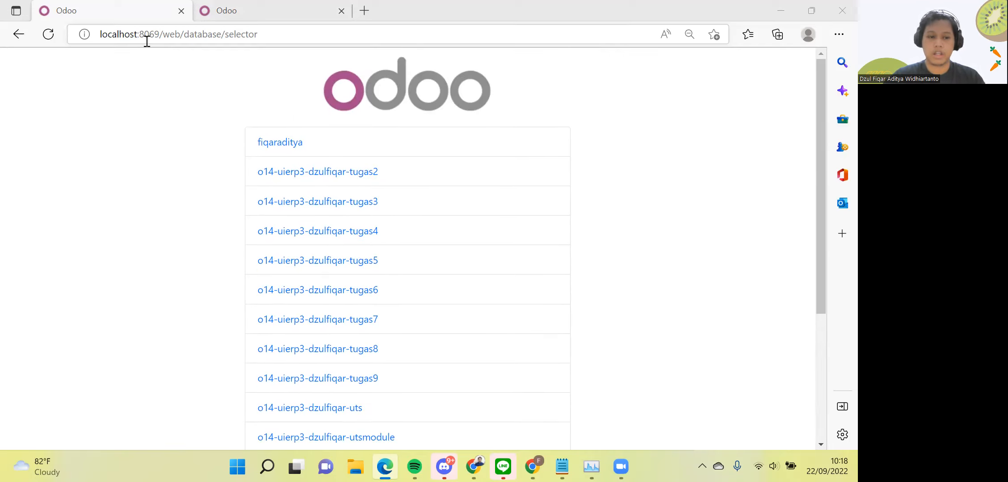
{"action": "left_click", "coordinate": [238, 21]}
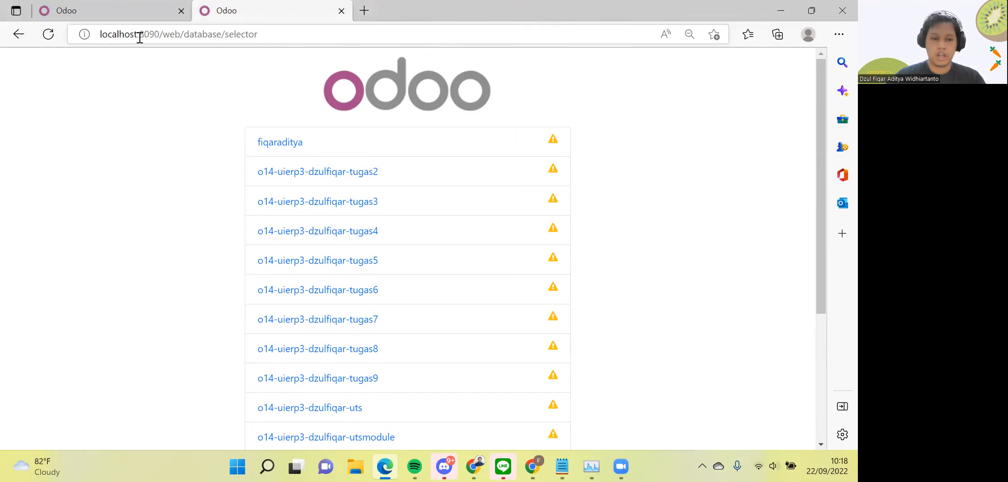
{"action": "left_click", "coordinate": [118, 9]}
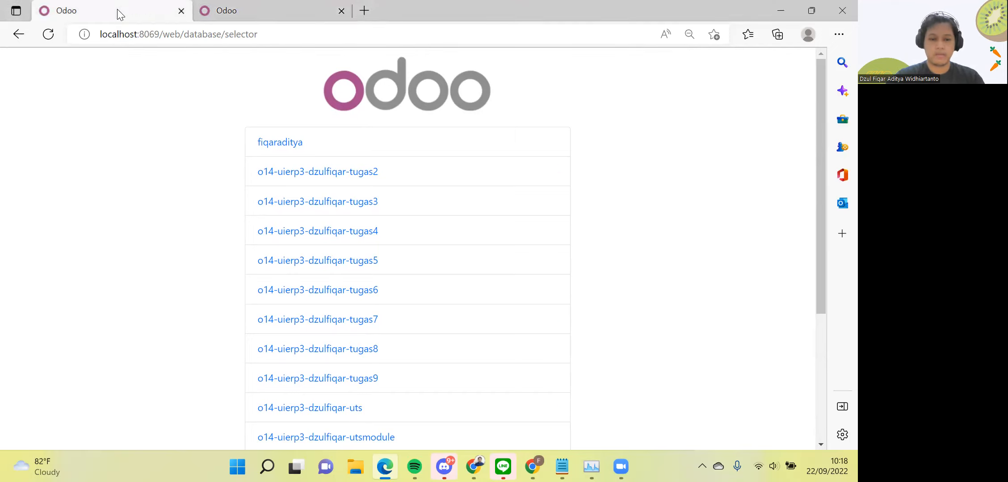
{"action": "key", "text": "ctrl+Tab"}
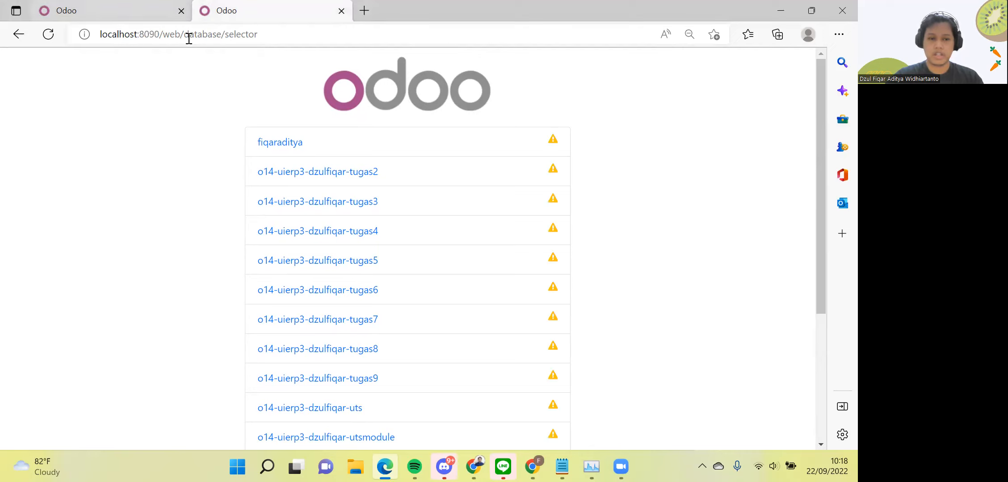
{"action": "key", "text": "ctrl+Tab"}
{"action": "scroll", "coordinate": [191, 255], "scroll_direction": "down", "scroll_amount": 2}
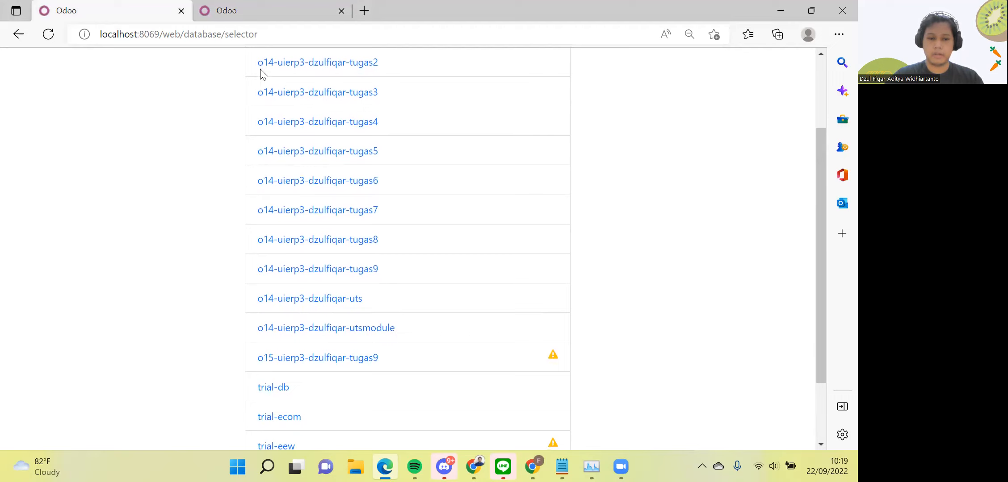
{"action": "scroll", "coordinate": [442, 94], "scroll_direction": "up", "scroll_amount": 1}
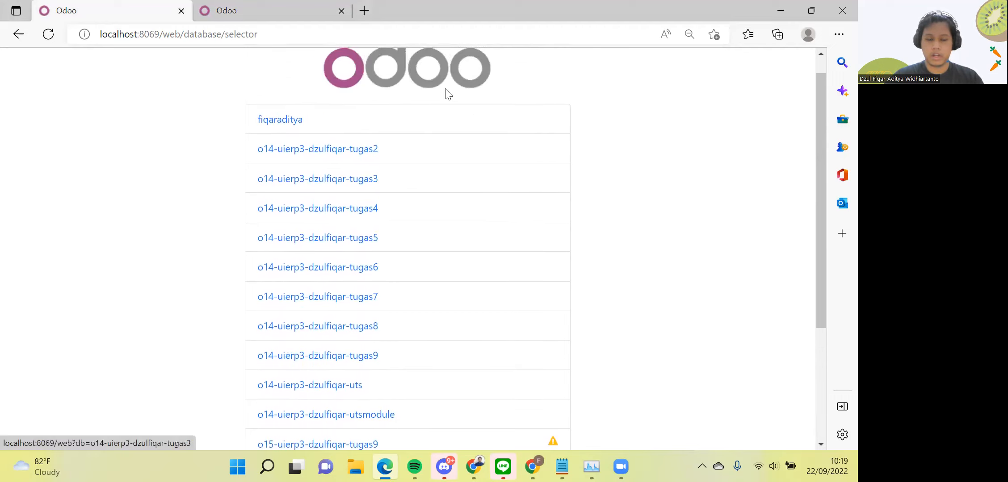
{"action": "scroll", "coordinate": [445, 94], "scroll_direction": "down", "scroll_amount": 3}
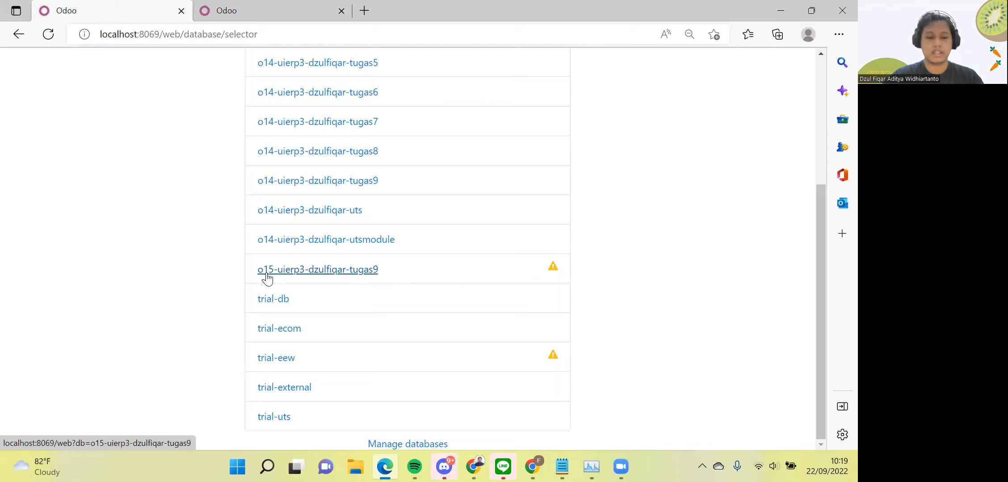
{"action": "left_click", "coordinate": [208, 17]}
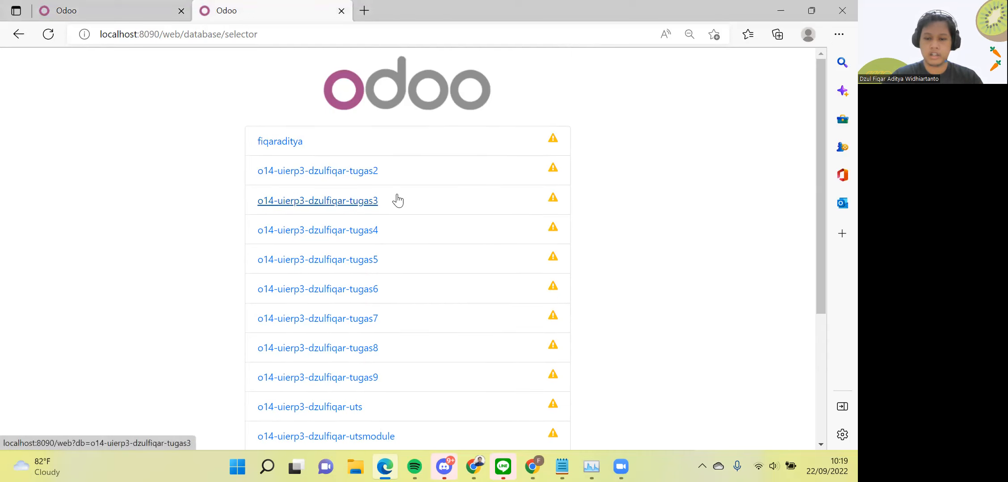
{"action": "scroll", "coordinate": [397, 201], "scroll_direction": "down", "scroll_amount": 3}
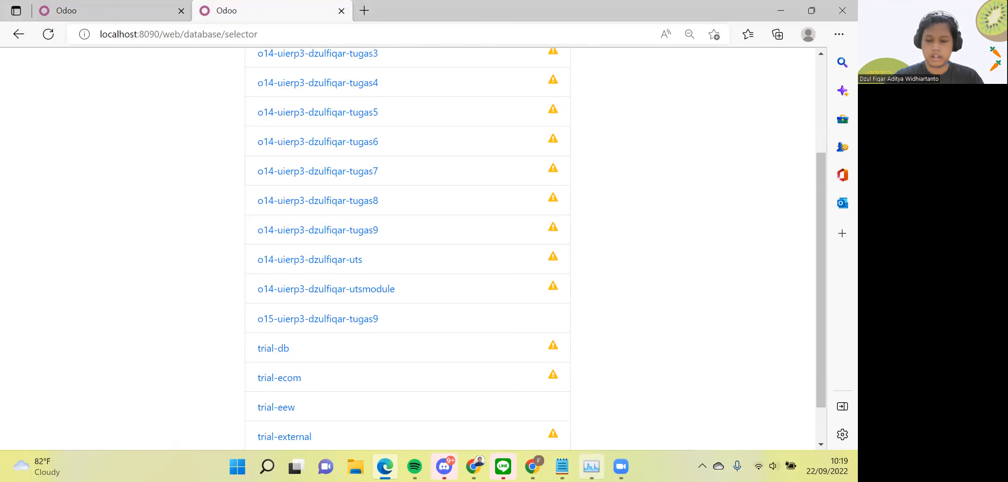
{"action": "left_click", "coordinate": [591, 467]}
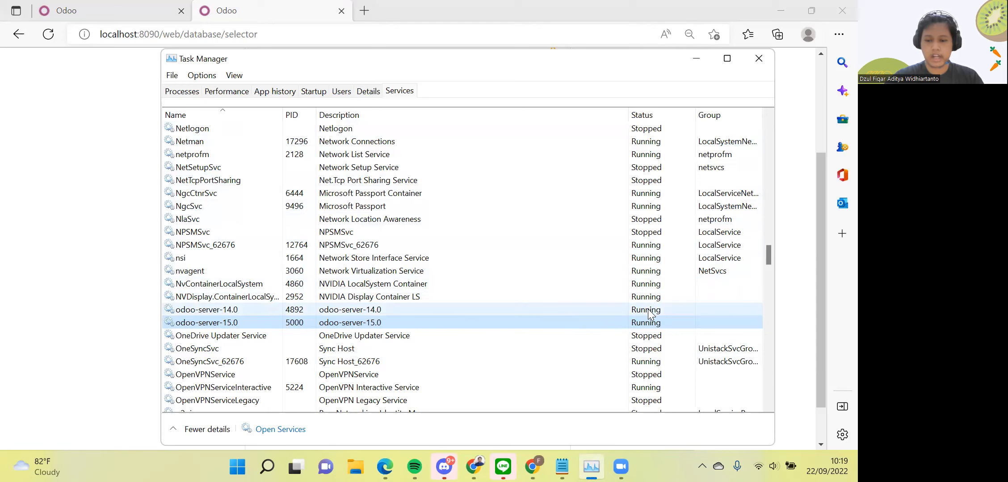
{"action": "left_click", "coordinate": [129, 184]}
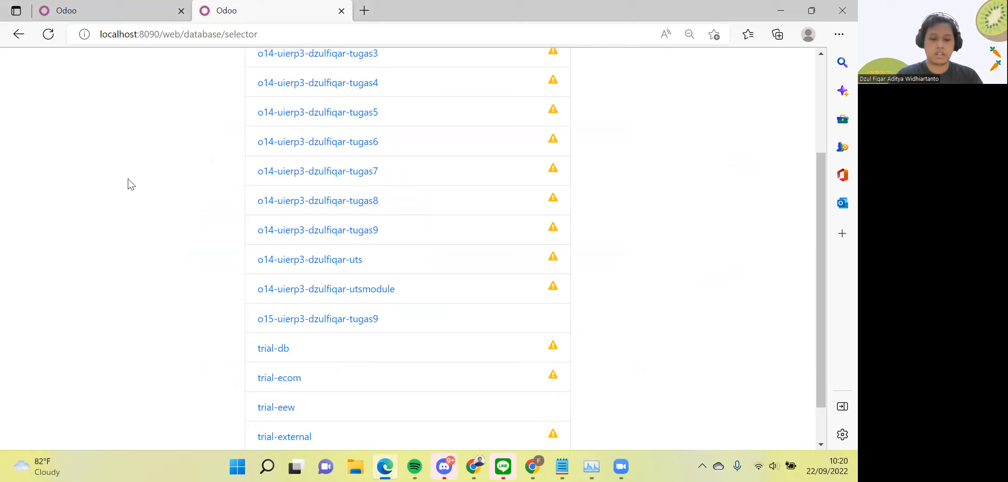
Review both servers' database lists again, settling on the localhost:8069 list
{"action": "left_click", "coordinate": [114, 6]}
{"action": "key", "text": "ctrl+Tab"}
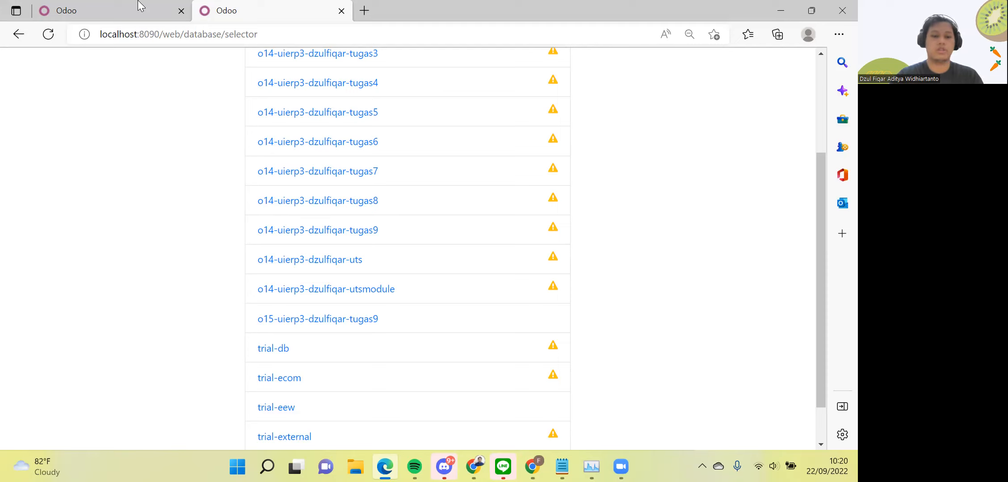
{"action": "scroll", "coordinate": [150, 171], "scroll_direction": "up", "scroll_amount": 3}
{"action": "scroll", "coordinate": [155, 173], "scroll_direction": "down", "scroll_amount": 2}
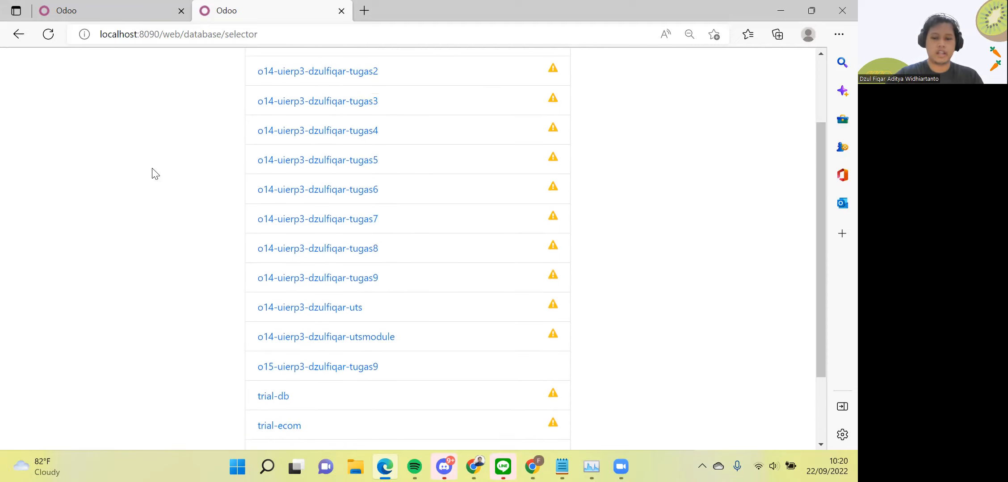
{"action": "scroll", "coordinate": [155, 173], "scroll_direction": "down", "scroll_amount": 2}
{"action": "scroll", "coordinate": [155, 174], "scroll_direction": "up", "scroll_amount": 5}
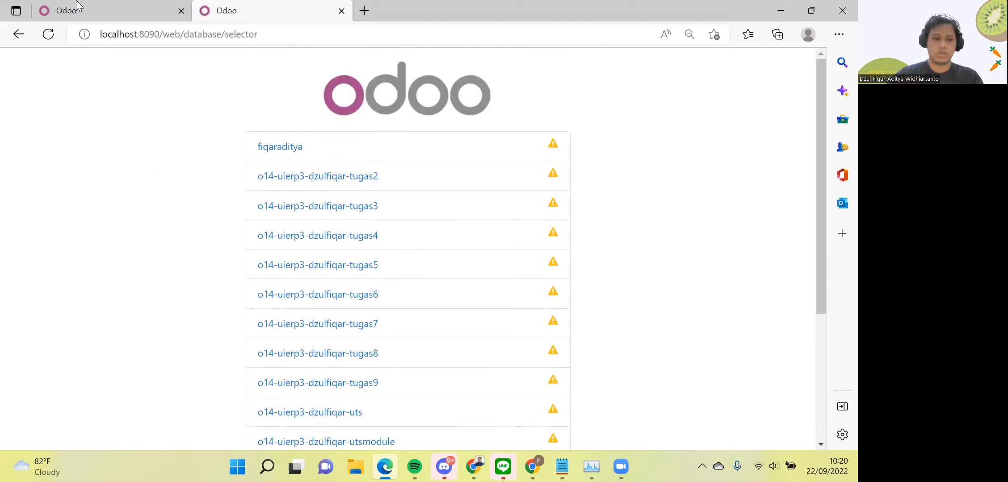
{"action": "left_click", "coordinate": [66, 11]}
{"action": "scroll", "coordinate": [119, 165], "scroll_direction": "up", "scroll_amount": 5}
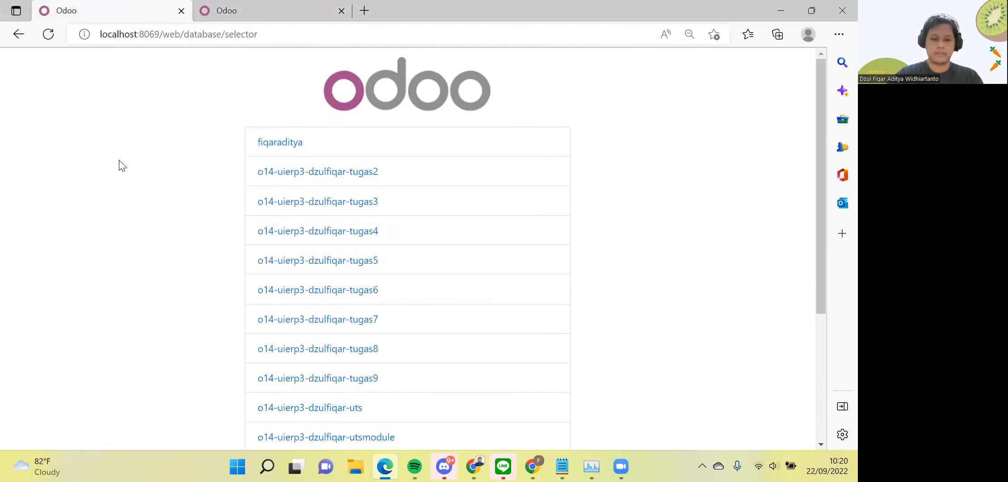
{"action": "scroll", "coordinate": [119, 166], "scroll_direction": "down", "scroll_amount": 5}
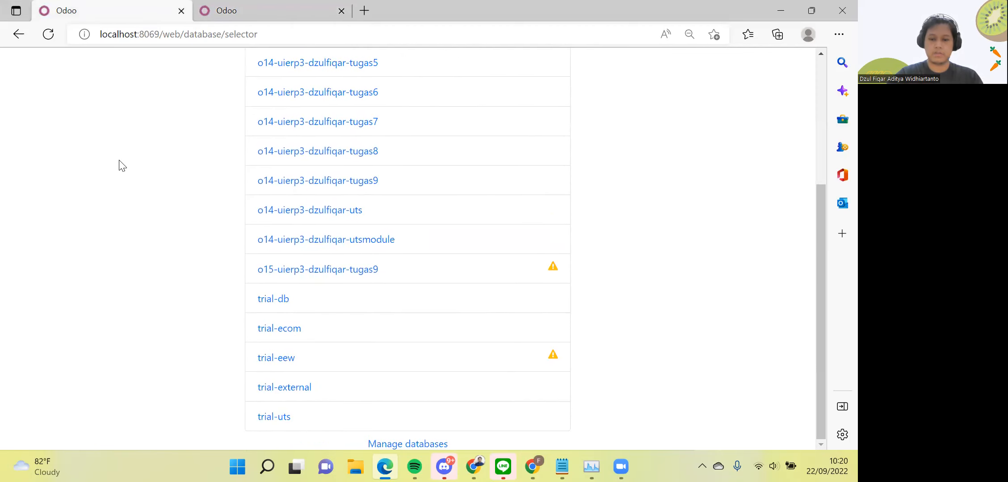
Open Manage databases on localhost:8069 and scroll down to Create Database
{"action": "left_click", "coordinate": [420, 445]}
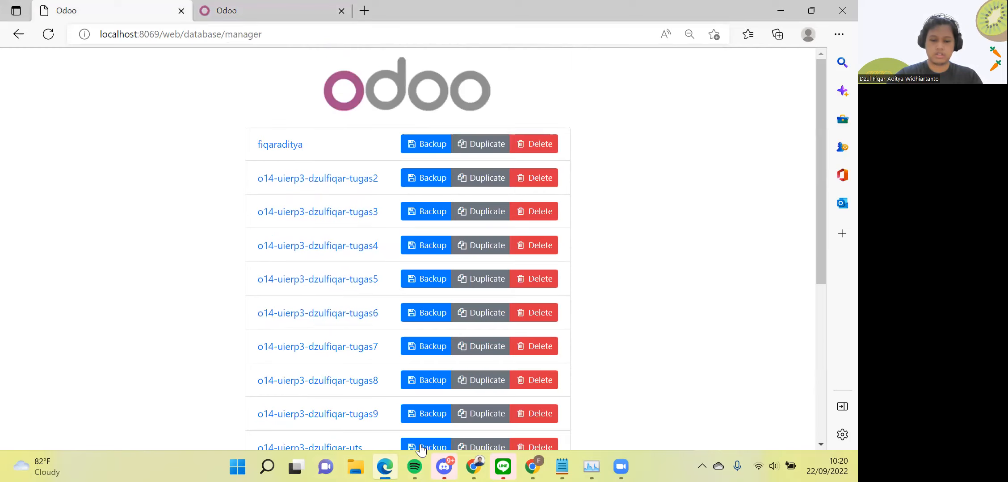
{"action": "scroll", "coordinate": [113, 331], "scroll_direction": "down", "scroll_amount": 5}
{"action": "scroll", "coordinate": [113, 331], "scroll_direction": "down", "scroll_amount": 1}
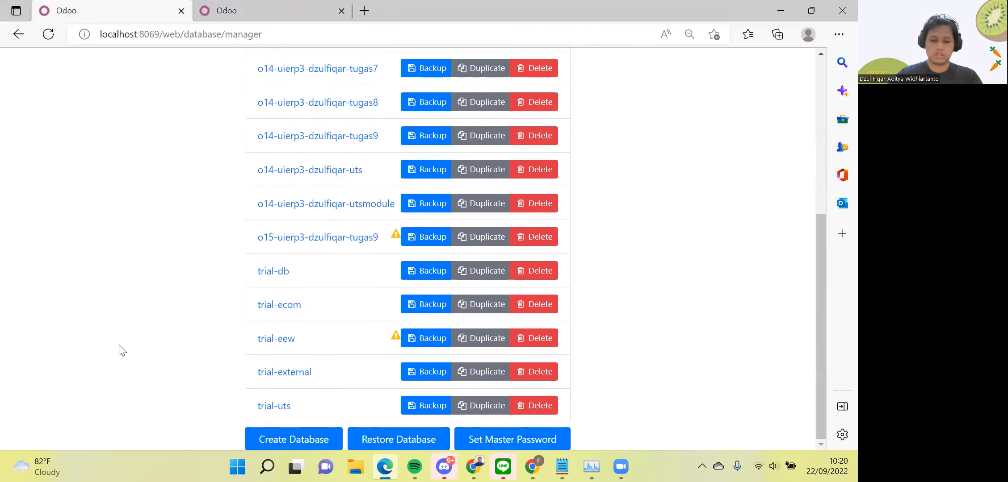
Start a new database with the master password and the name o15-dzulfiqar-trial
{"action": "left_click", "coordinate": [270, 439]}
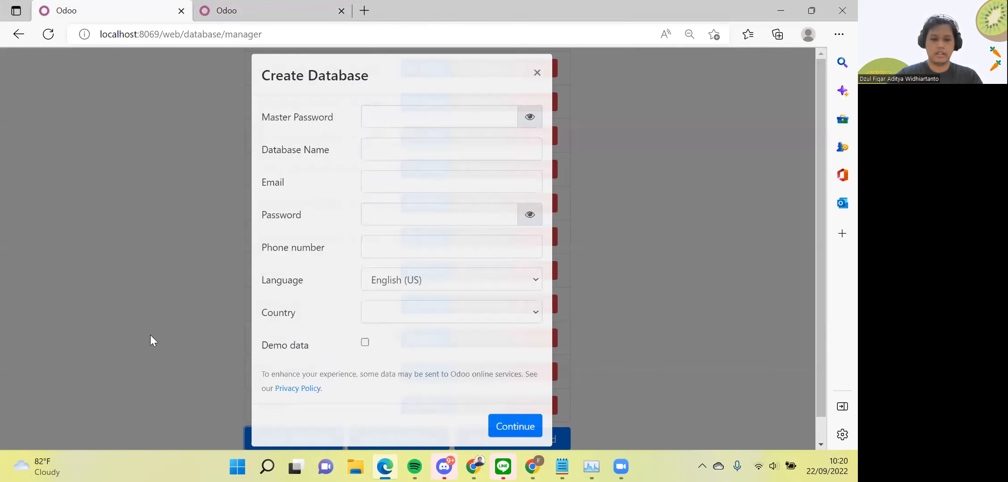
{"action": "left_click", "coordinate": [391, 131]}
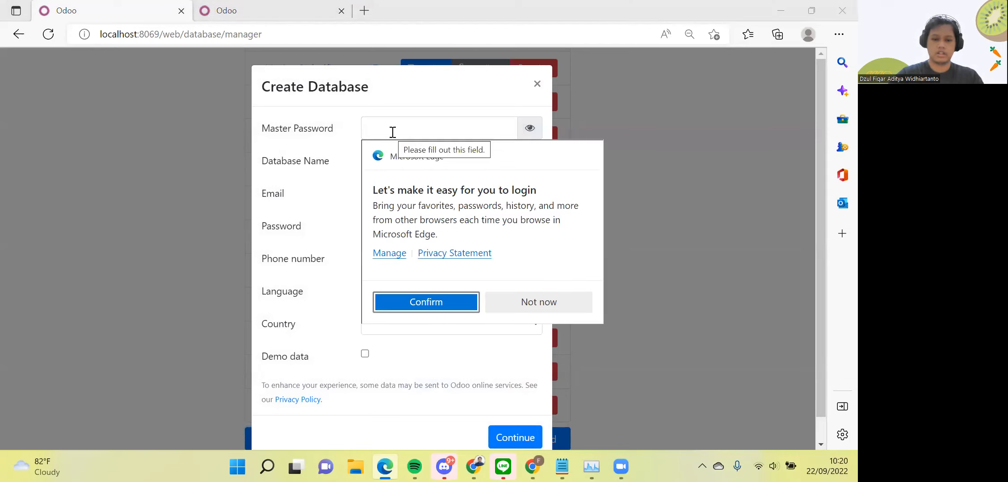
{"action": "left_click", "coordinate": [522, 298]}
{"action": "type", "text": "123456"}
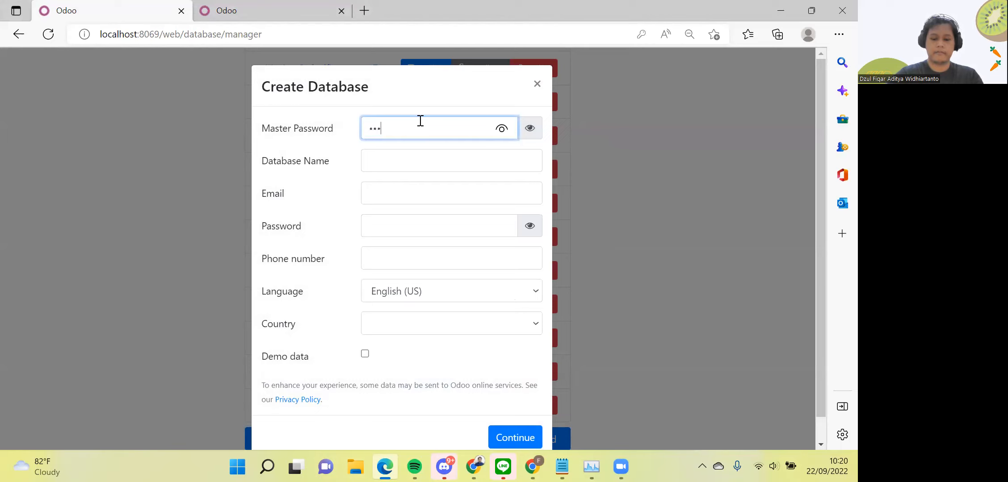
{"action": "type", "text": "7890"}
{"action": "key", "text": "Tab"}
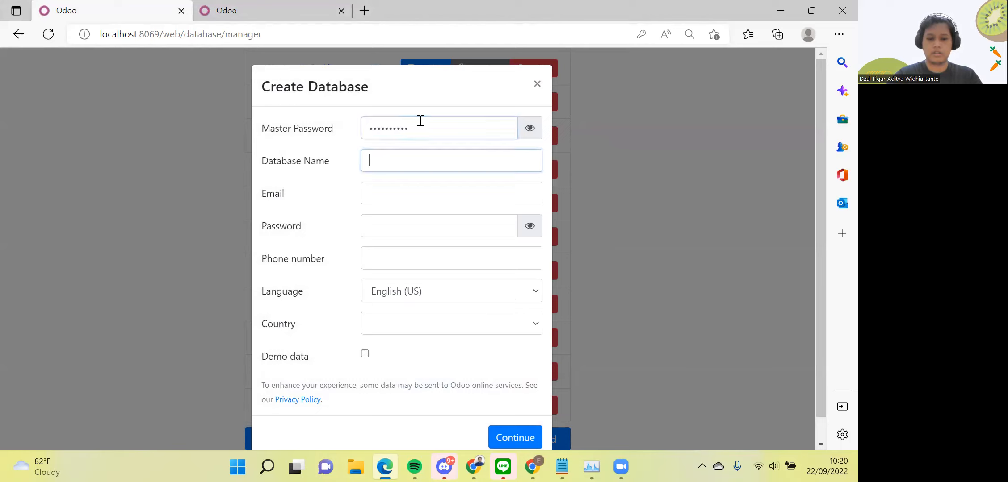
{"action": "type", "text": "o"}
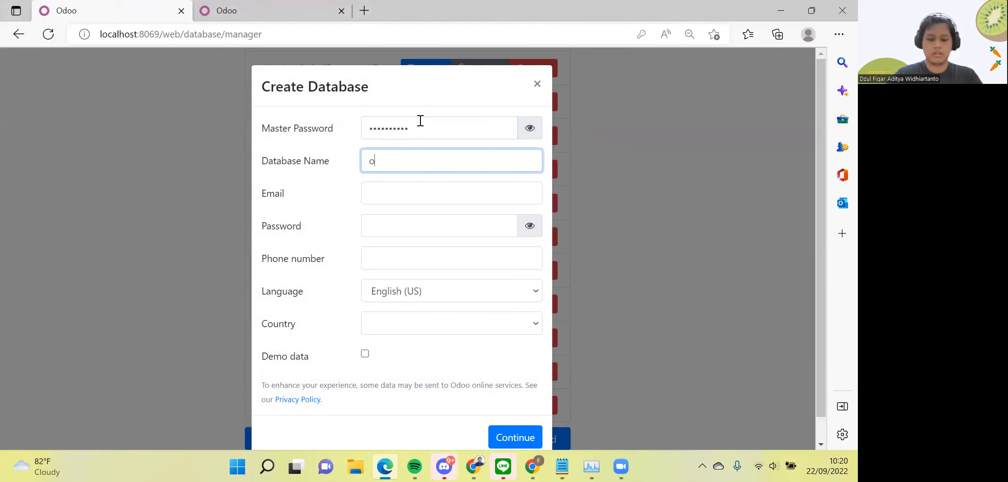
{"action": "type", "text": "15-dzul"}
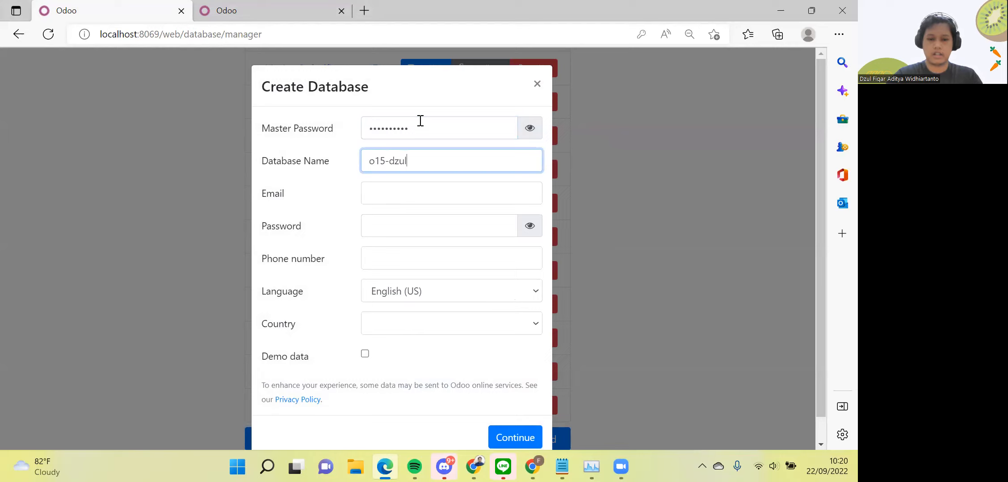
{"action": "type", "text": "fiqar-trua"}
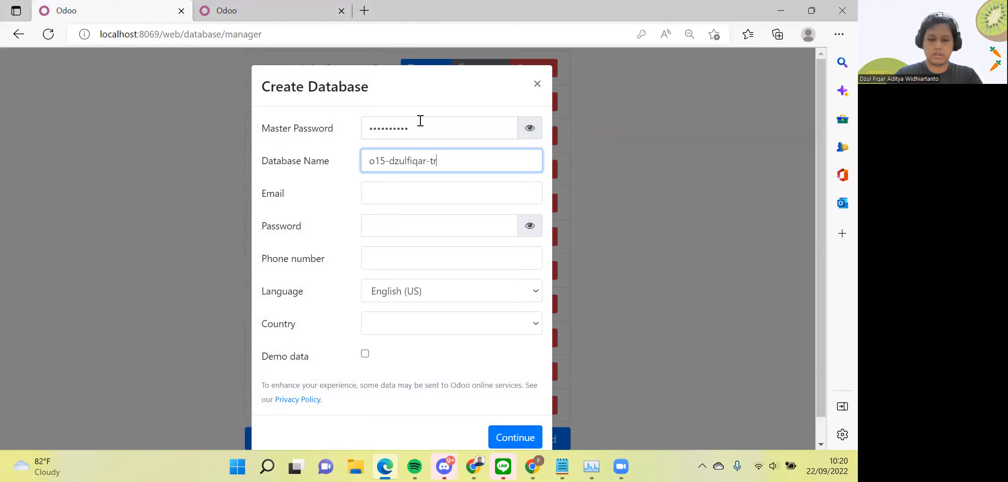
{"action": "key", "text": "BackSpace"}
{"action": "key", "text": "BackSpace"}
{"action": "type", "text": "ial"}
{"action": "key", "text": "Return"}
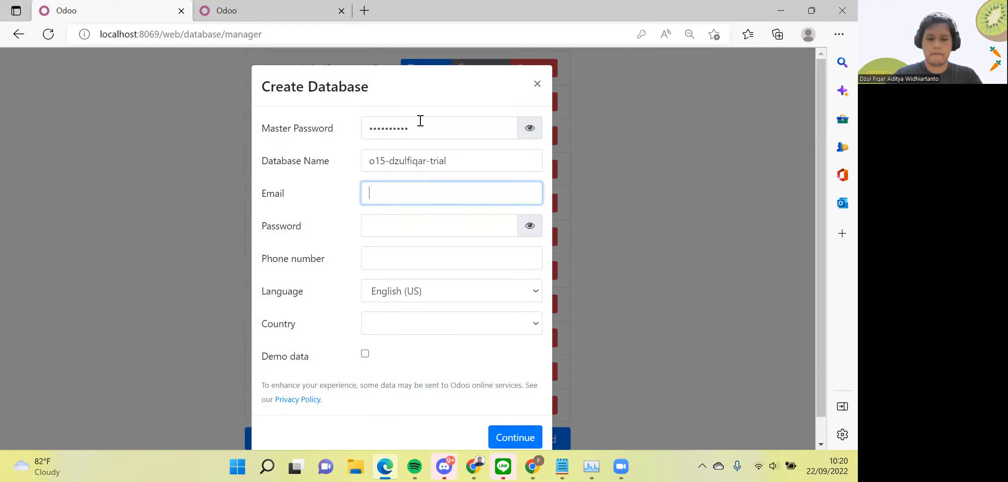
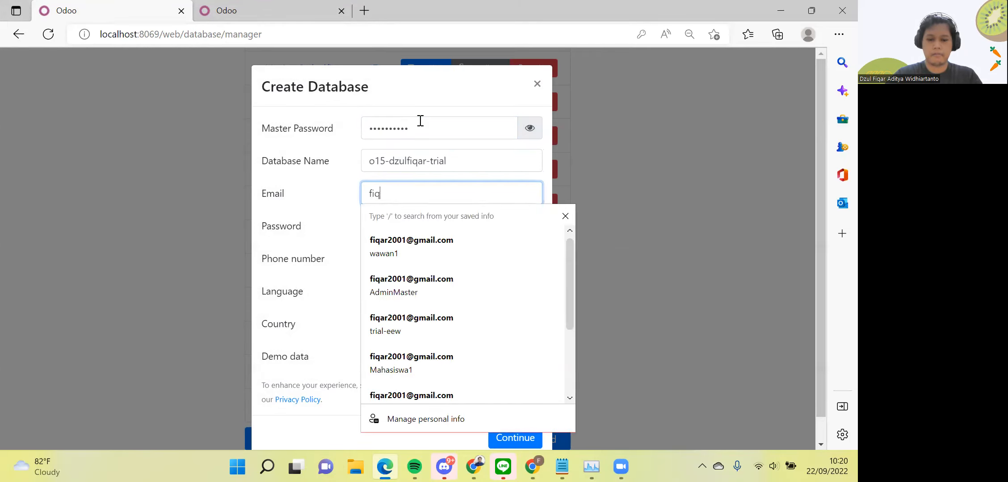
Fill in the admin e-mail and account password, and include demo data
{"action": "key", "text": "Tab"}
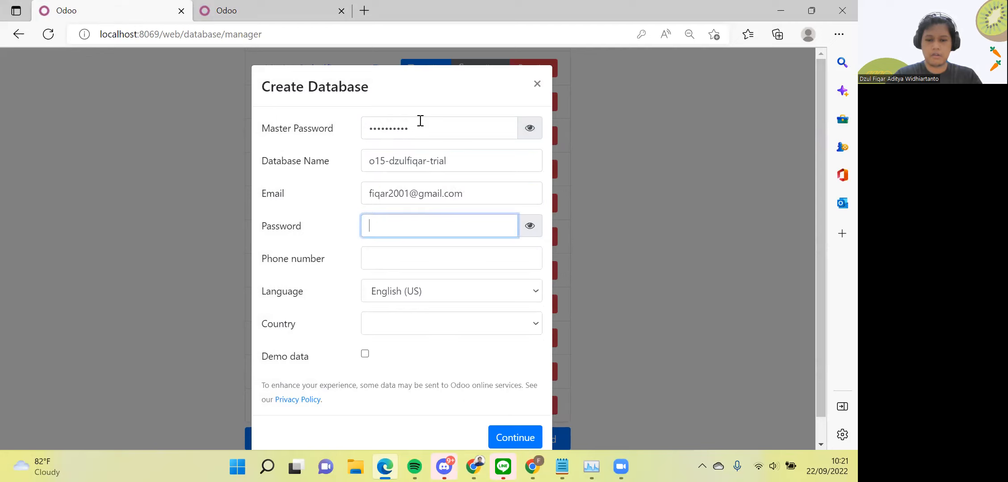
{"action": "type", "text": "•••••••"}
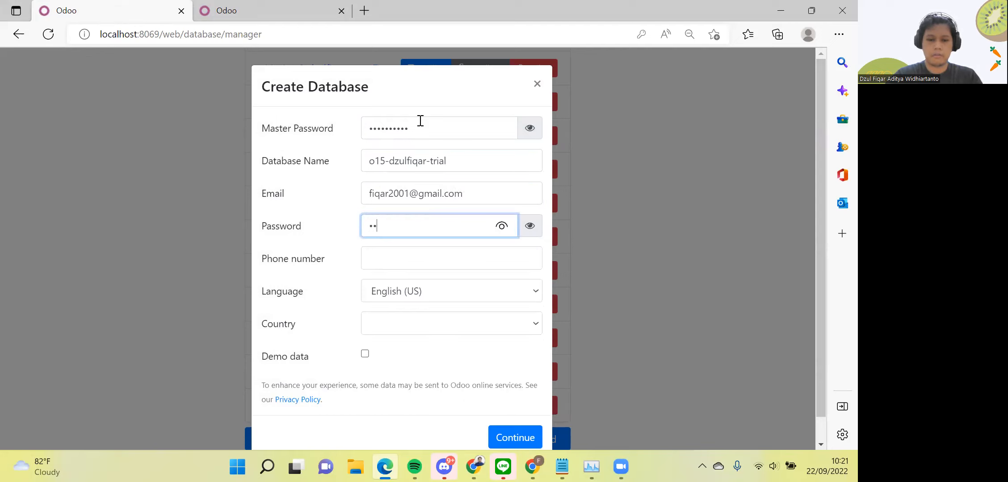
{"action": "type", "text": "•••"}
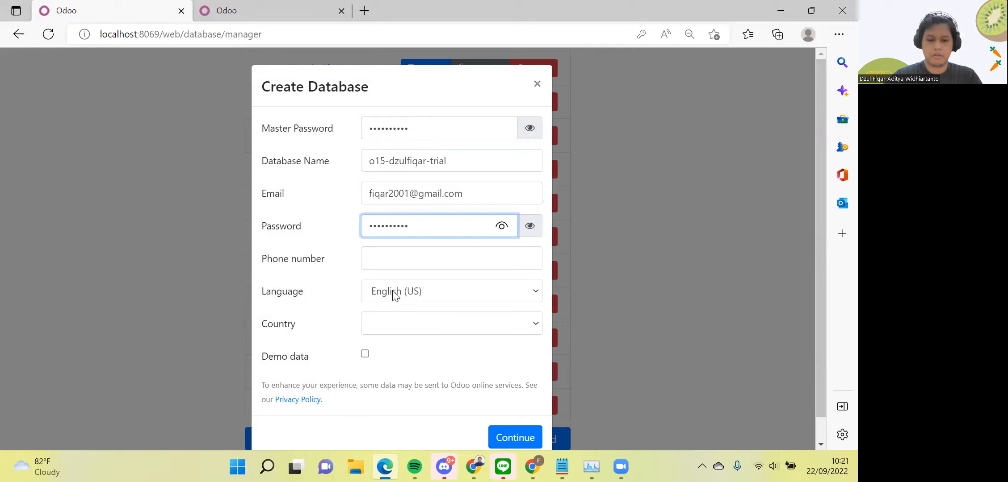
{"action": "left_click", "coordinate": [365, 356]}
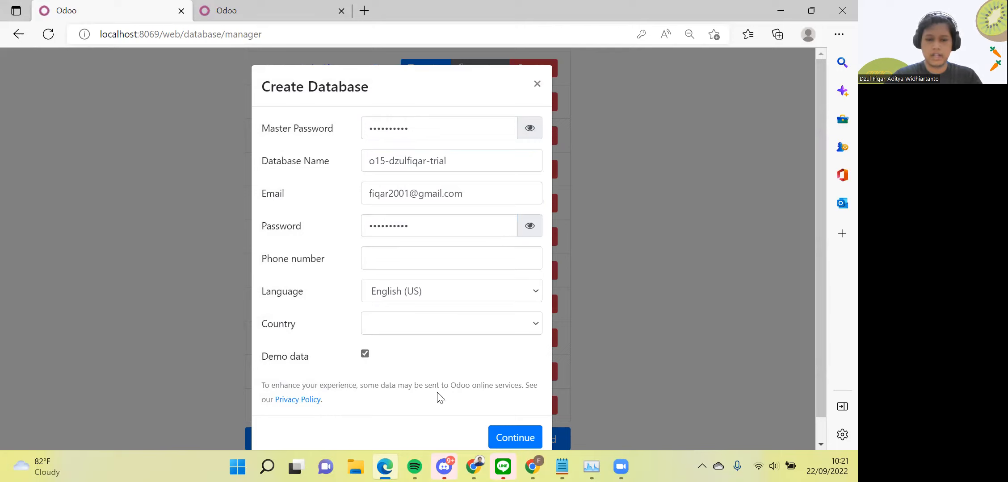
{"action": "scroll", "coordinate": [481, 376], "scroll_direction": "down", "scroll_amount": 1}
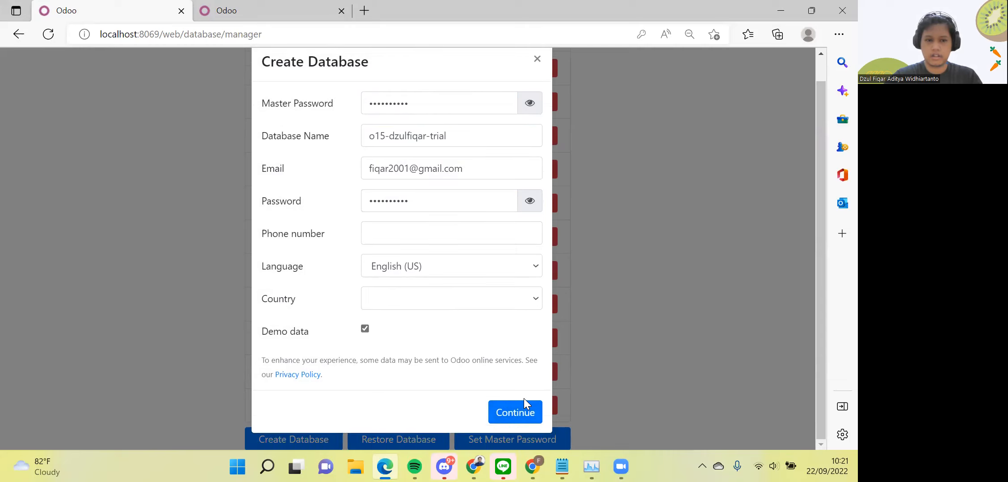
Rename the database to o14-dzulfiqar-trial and submit the creation
{"action": "left_click", "coordinate": [386, 136]}
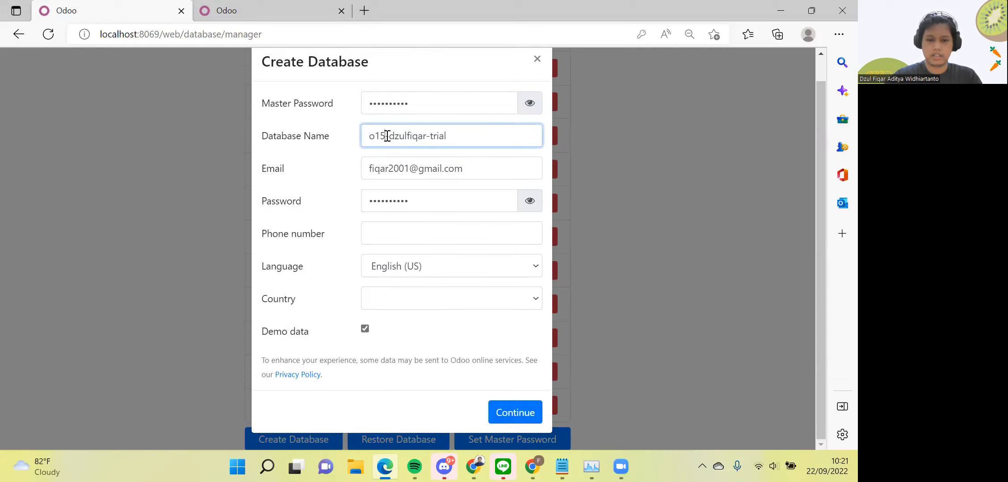
{"action": "key", "text": "BackSpace"}
{"action": "type", "text": "4"}
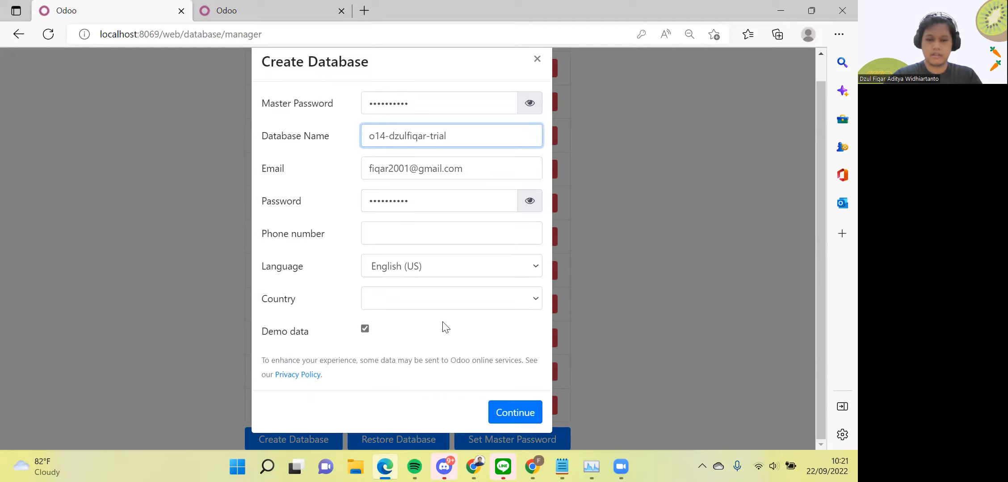
{"action": "left_click", "coordinate": [507, 412]}
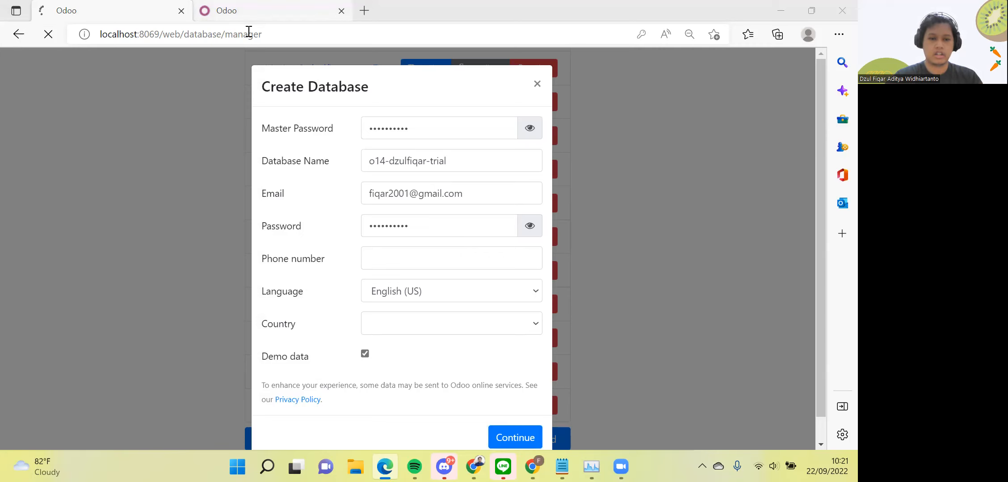
Open Manage databases on the localhost:8090 tab to list its databases
{"action": "left_click", "coordinate": [202, 11]}
{"action": "scroll", "coordinate": [218, 136], "scroll_direction": "down", "scroll_amount": 4}
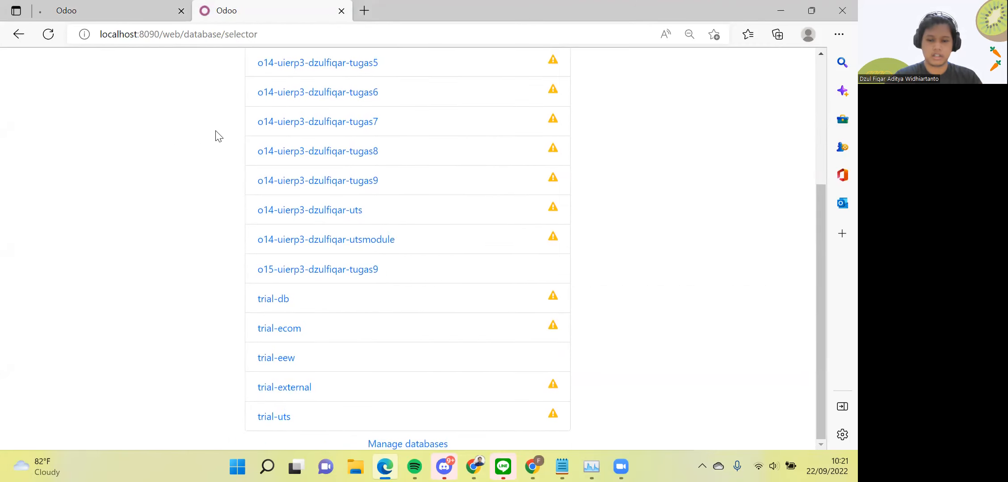
{"action": "left_click", "coordinate": [394, 449]}
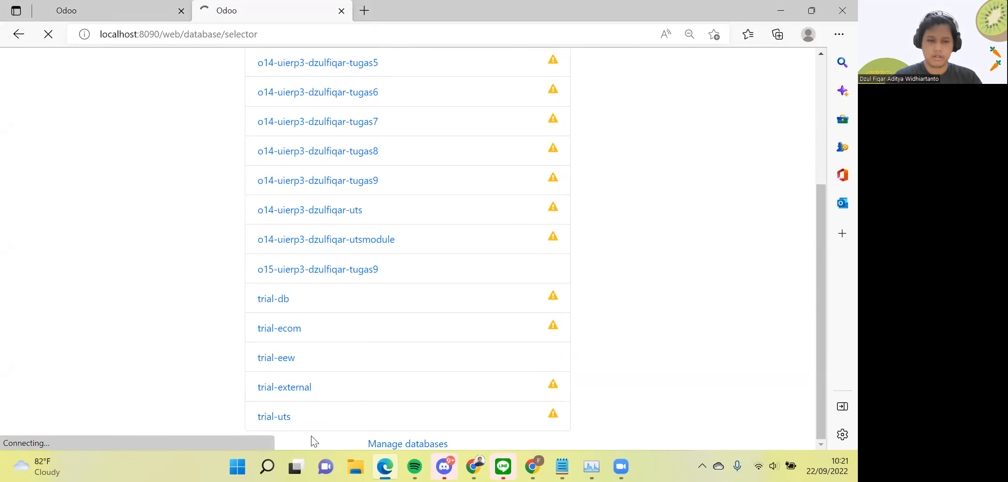
{"action": "scroll", "coordinate": [311, 436], "scroll_direction": "down", "scroll_amount": 8}
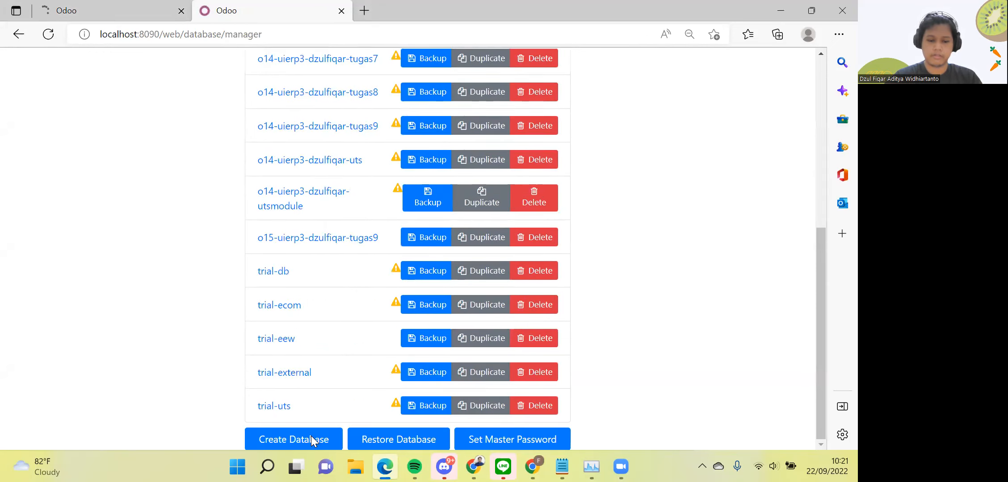
Start a new database with the master password and the name 015-dzulfiqar-trial
{"action": "left_click", "coordinate": [294, 438]}
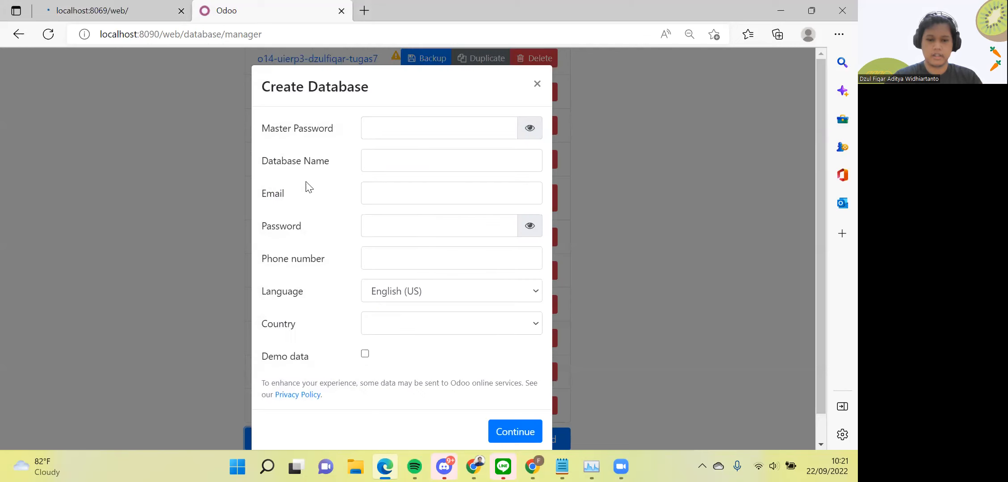
{"action": "left_click", "coordinate": [394, 132]}
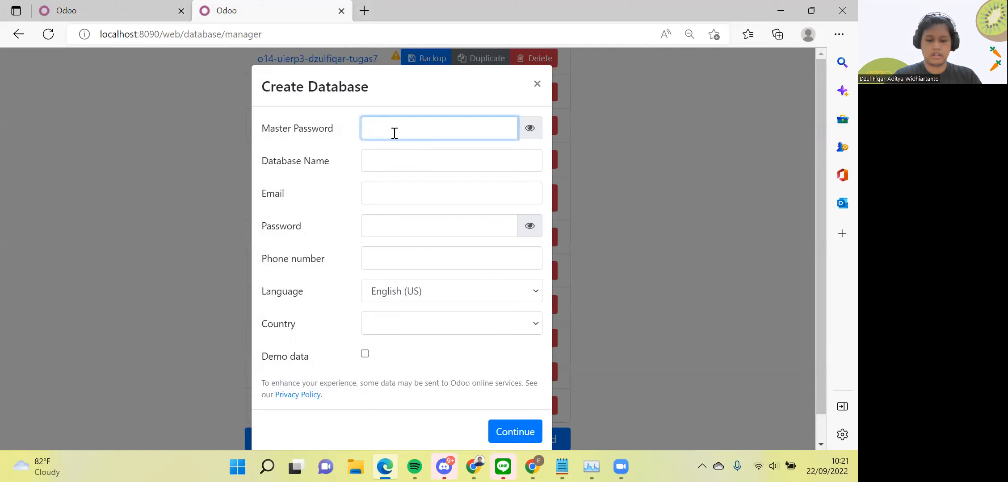
{"action": "type", "text": "admin12345"}
{"action": "key", "text": "Tab"}
{"action": "type", "text": "015-dzul"}
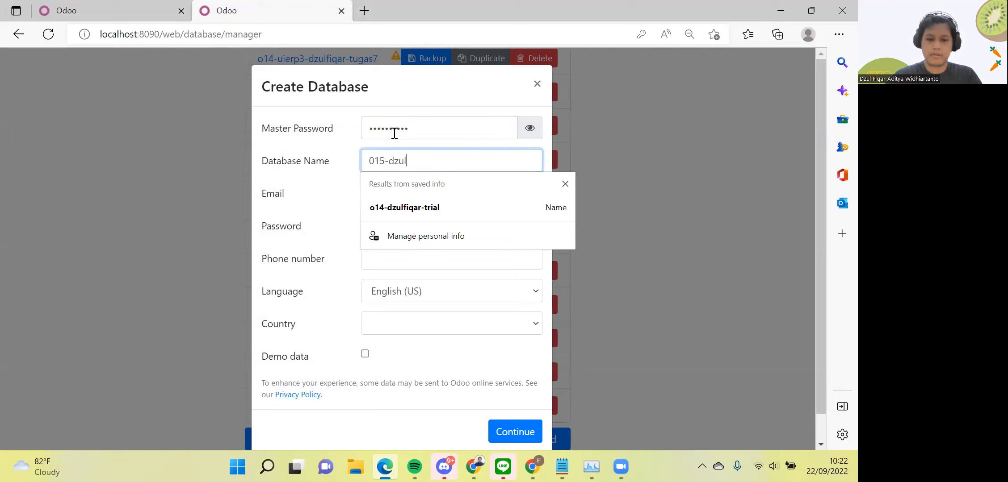
{"action": "key", "text": "Down"}
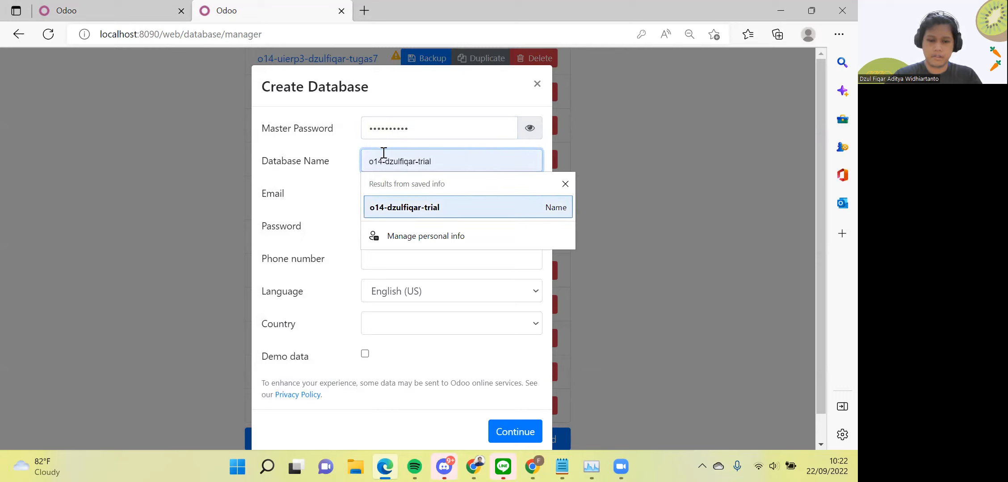
{"action": "key", "text": "Escape"}
{"action": "key", "text": "Tab"}
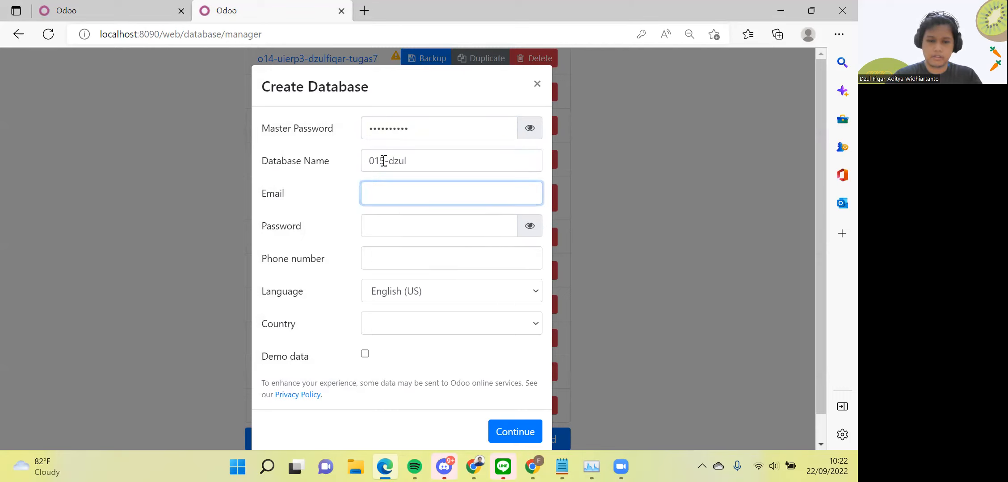
{"action": "left_click", "coordinate": [383, 161]}
{"action": "type", "text": "fiqar"}
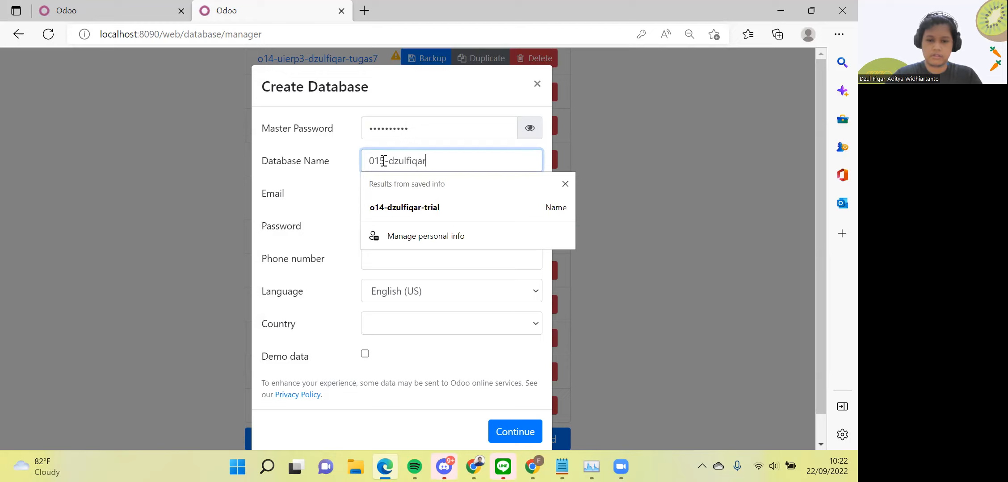
{"action": "type", "text": "-trial"}
{"action": "key", "text": "Tab"}
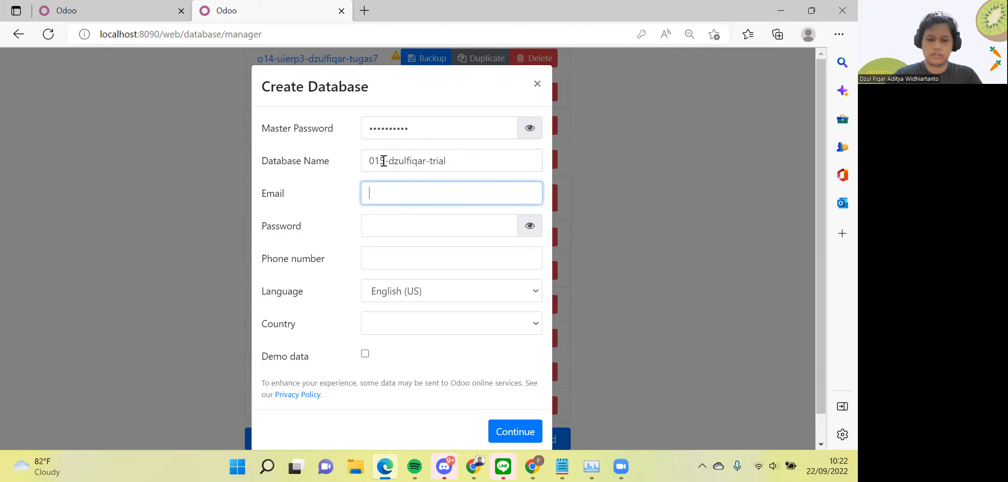
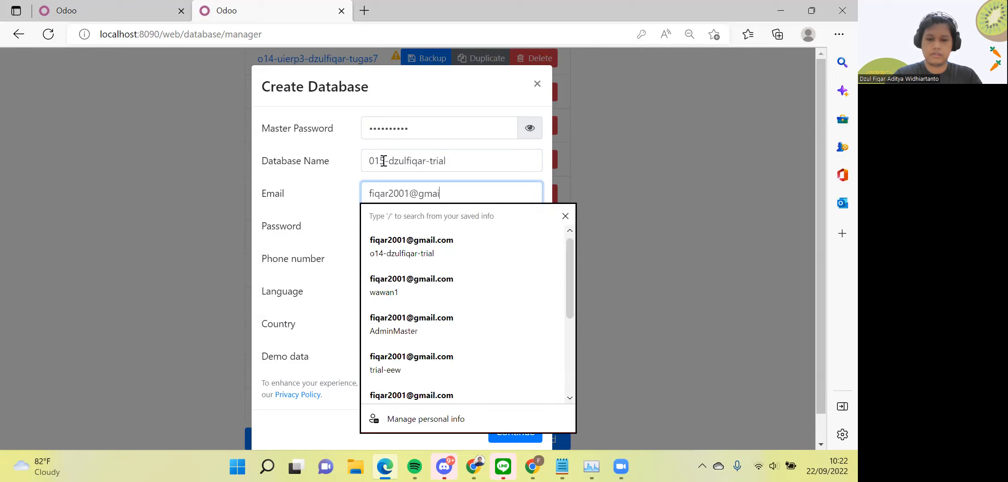
Enter the admin e-mail and password, include demo data, and submit the creation
{"action": "key", "text": "Tab"}
{"action": "type", "text": "••••••••••"}
{"action": "key", "text": "Tab"}
{"action": "scroll", "coordinate": [383, 161], "scroll_direction": "down", "scroll_amount": 1}
{"action": "left_click", "coordinate": [365, 326]}
{"action": "left_click", "coordinate": [500, 413]}
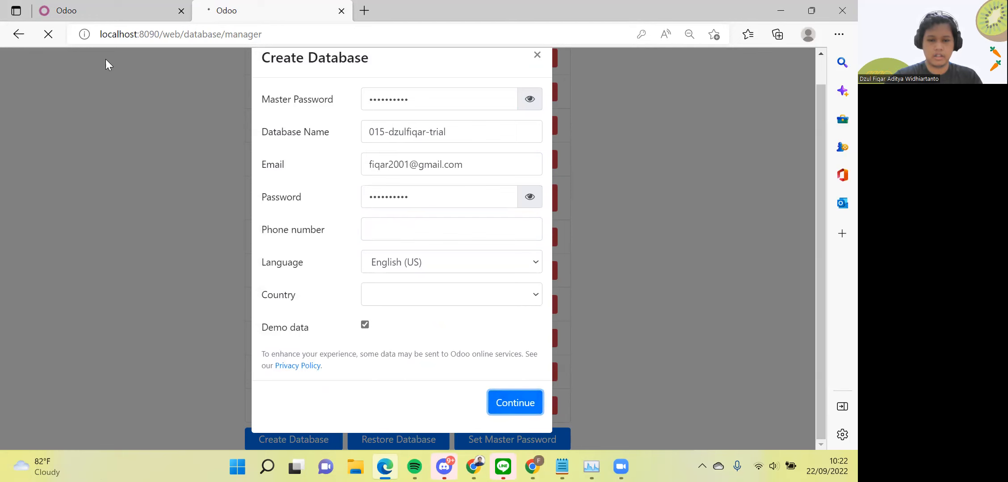
Return to the localhost:8069 tab and scroll through its Apps module list
{"action": "left_click", "coordinate": [102, 7]}
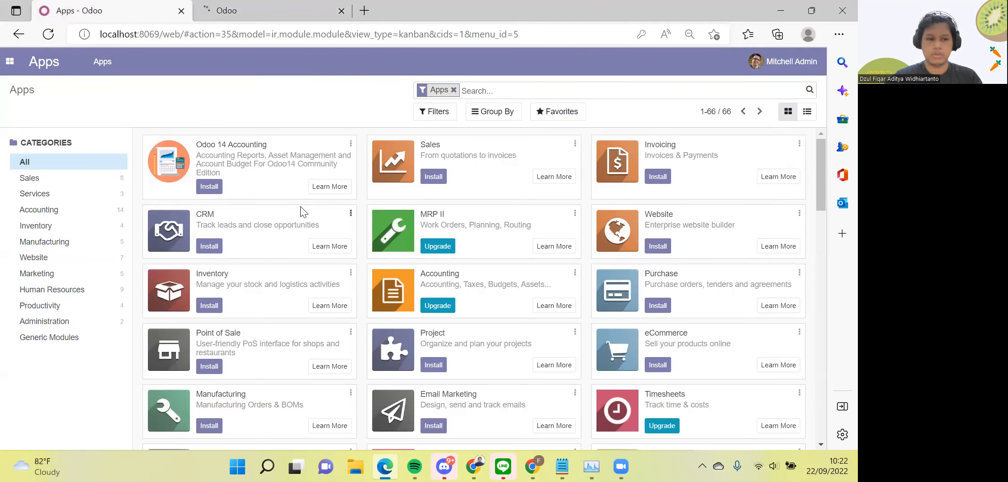
{"action": "scroll", "coordinate": [247, 248], "scroll_direction": "down", "scroll_amount": 10}
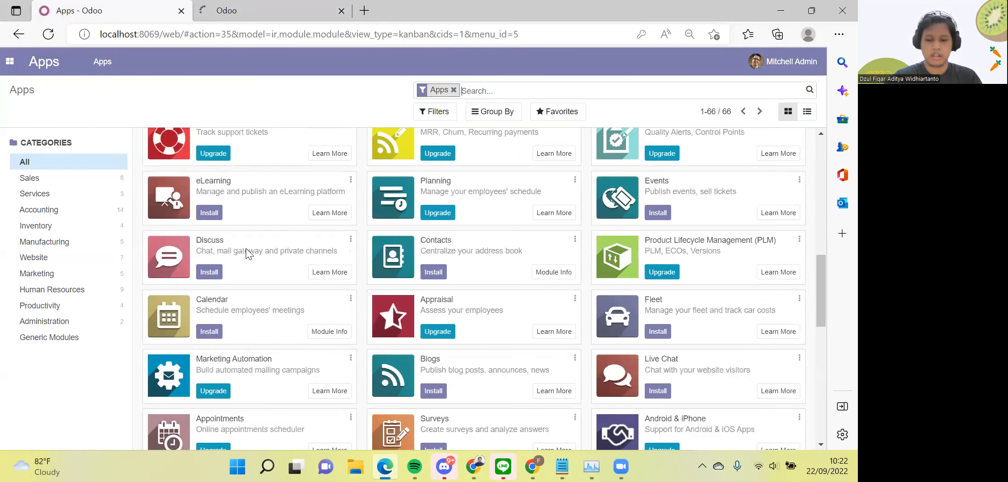
{"action": "scroll", "coordinate": [247, 248], "scroll_direction": "up", "scroll_amount": 10}
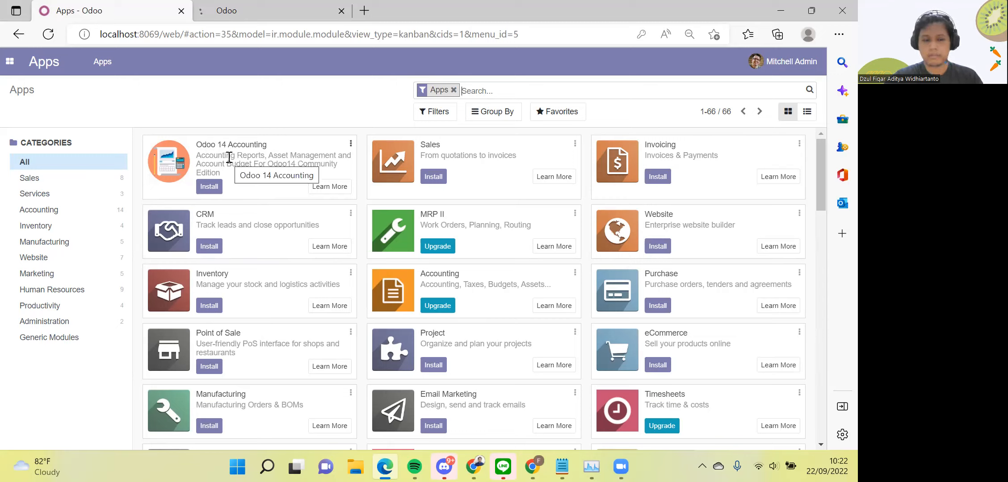
Try opening Settings, acknowledge Session Expired, then move to the 015-dzulfiqar-trial login tab
{"action": "left_click", "coordinate": [6, 65]}
{"action": "left_click", "coordinate": [27, 102]}
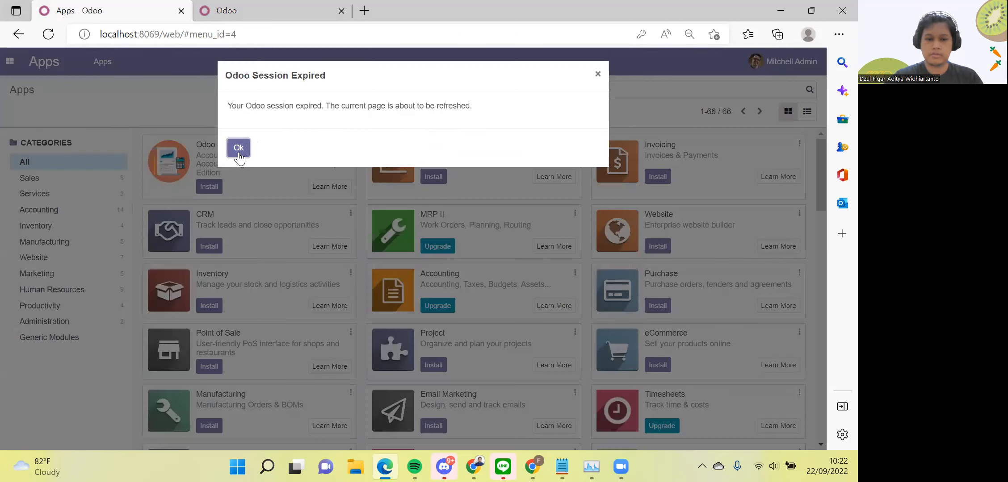
{"action": "left_click", "coordinate": [239, 148]}
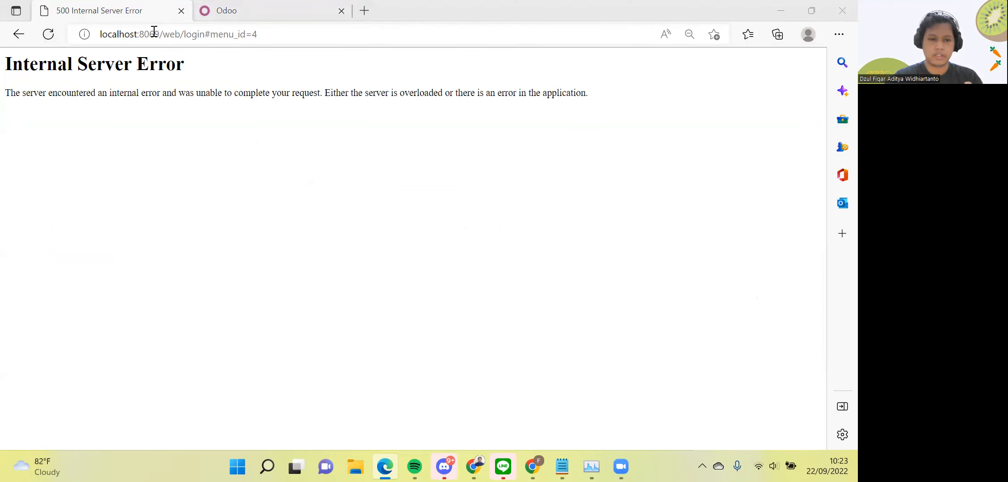
{"action": "key", "text": "ctrl+Tab"}
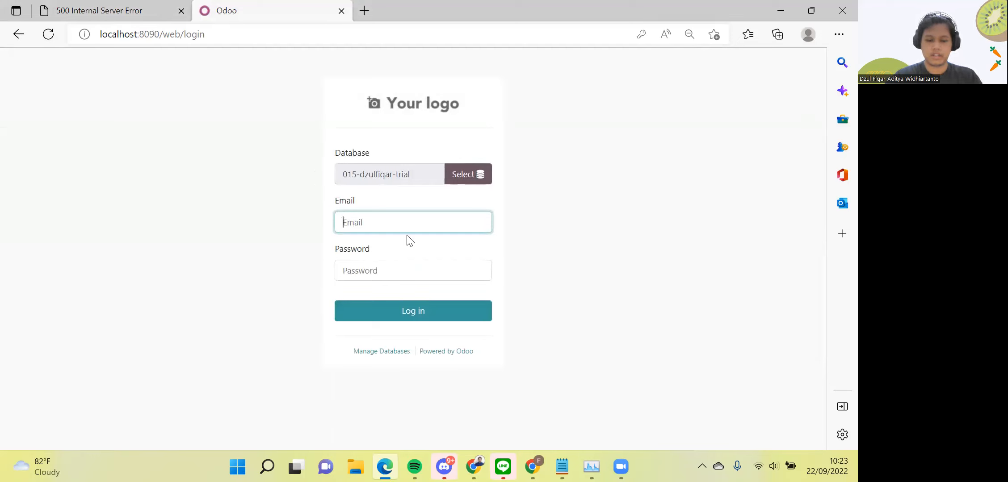
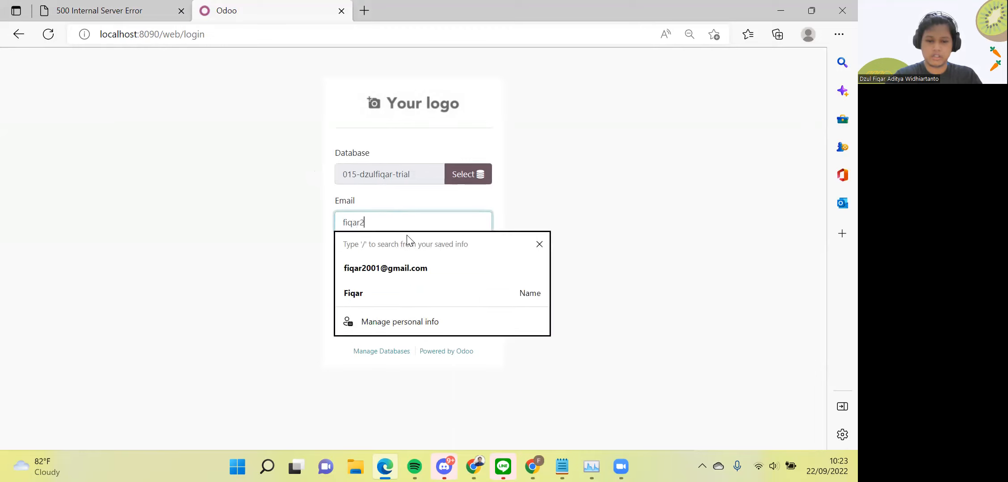
Log in to 015-dzulfiqar-trial with the admin e-mail and password
{"action": "key", "text": "Tab"}
{"action": "type", "text": "••••••••••"}
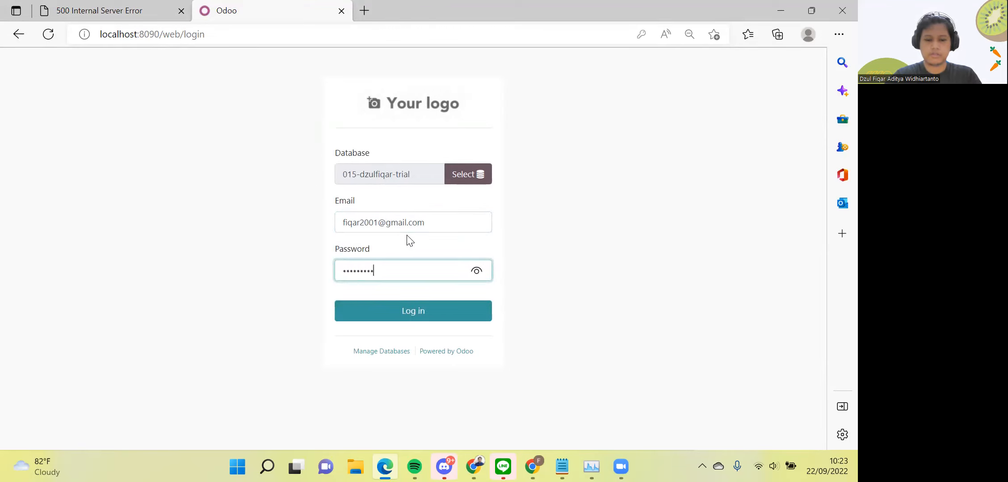
{"action": "left_click", "coordinate": [396, 309]}
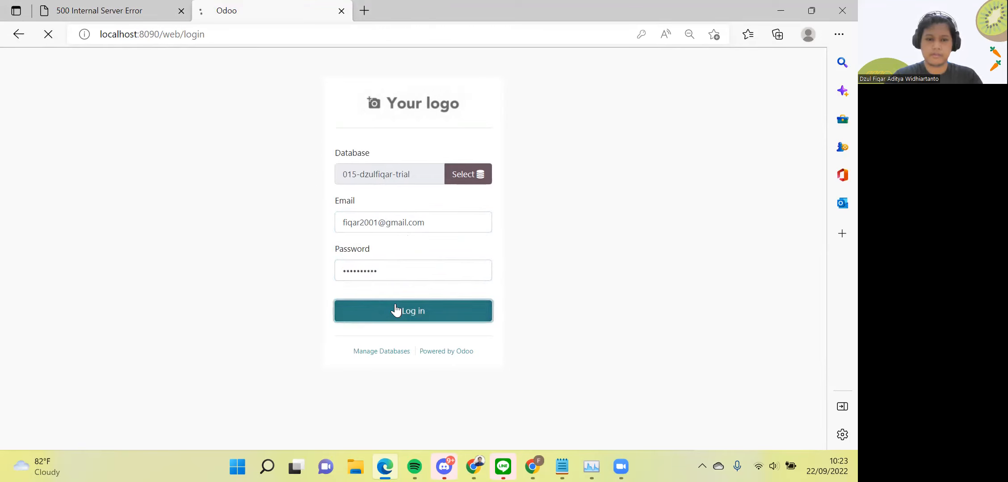
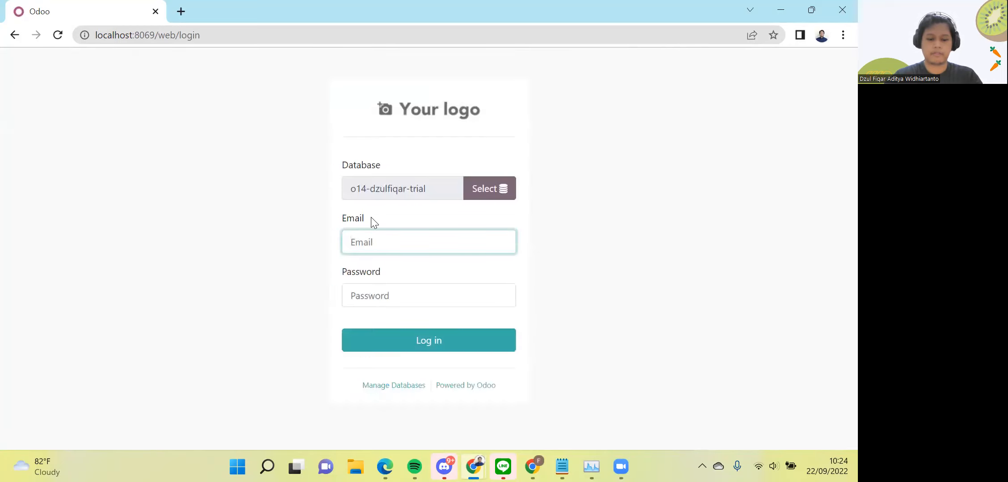
Log in to o14-dzulfiqar-trial as admin using the suggested e-mail and the account password
{"action": "type", "text": "fi"}
{"action": "key", "text": "Down"}
{"action": "key", "text": "Tab"}
{"action": "type", "text": "*********"}
{"action": "key", "text": "Return"}
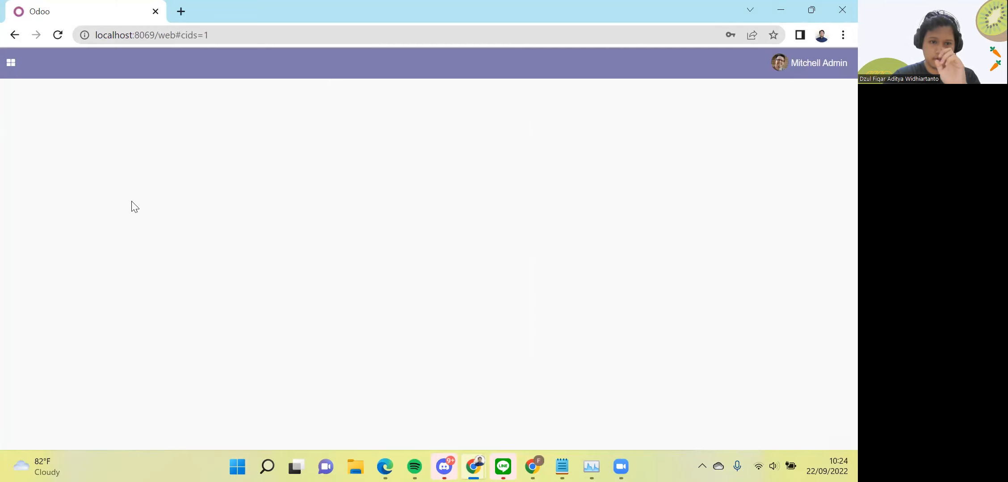
Open Settings Users and clear the Internal Users filter so all three users, including portal, appear
{"action": "left_click", "coordinate": [11, 62]}
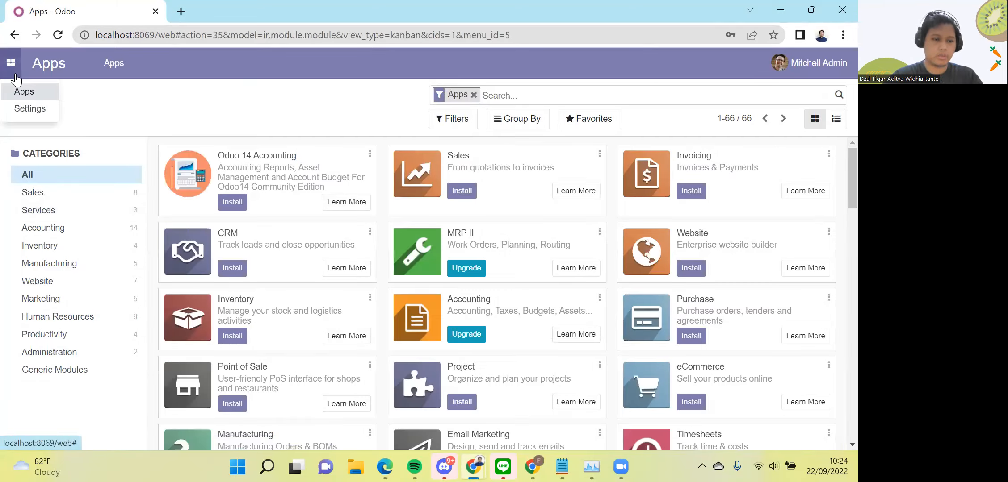
{"action": "left_click", "coordinate": [22, 107]}
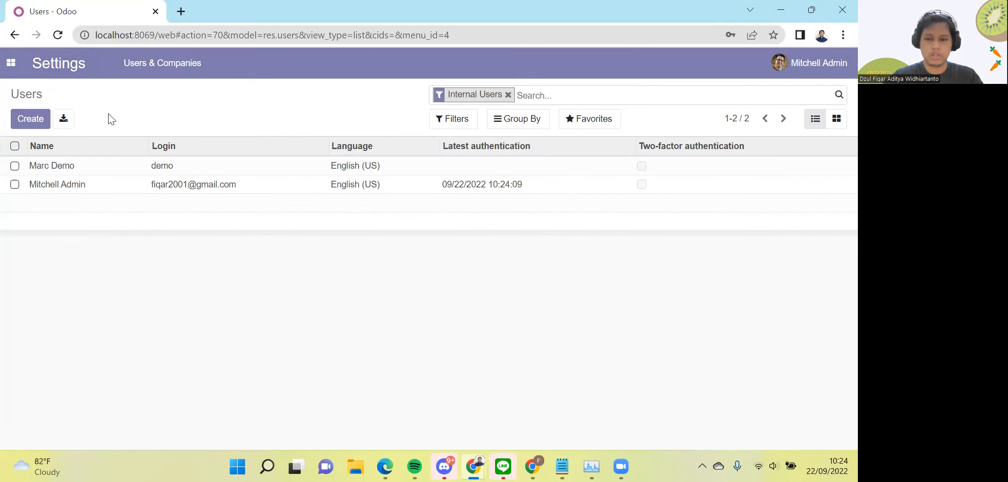
{"action": "left_click", "coordinate": [12, 67]}
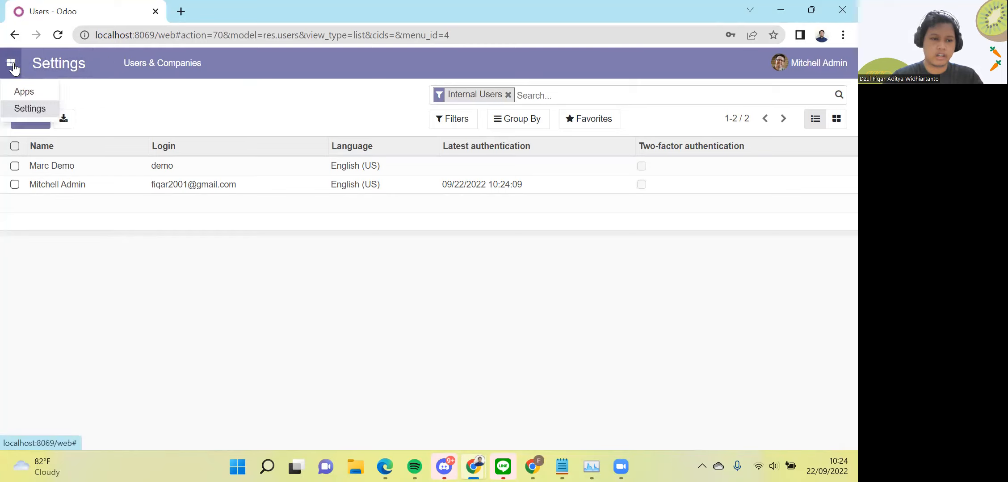
{"action": "left_click", "coordinate": [48, 68]}
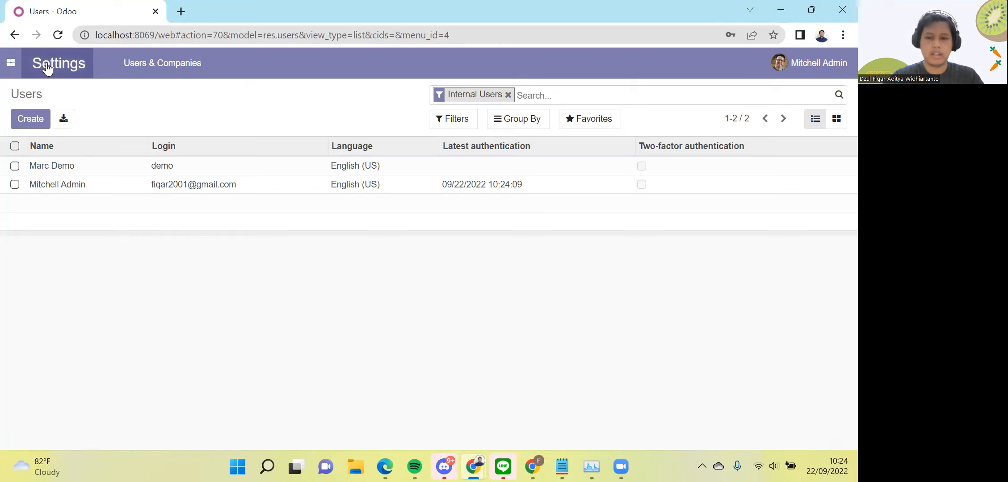
{"action": "left_click", "coordinate": [508, 95]}
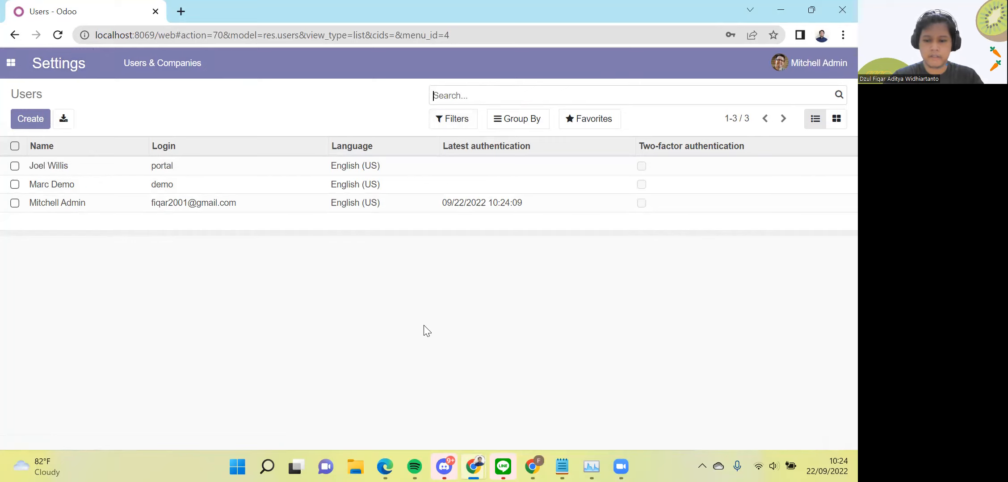
{"action": "left_click", "coordinate": [817, 67]}
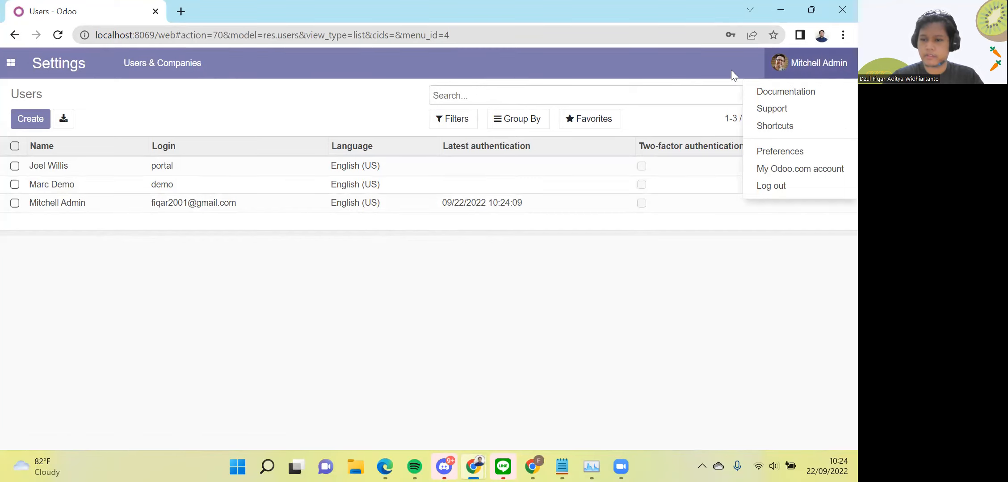
Open the Odoo 14 Documentation in a new tab, then view and close the admin's Preferences
{"action": "left_click", "coordinate": [788, 95]}
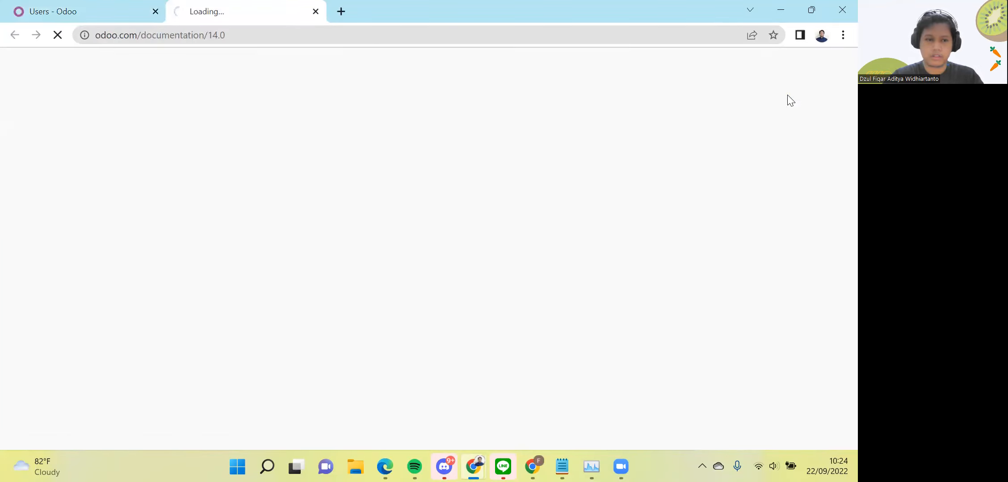
{"action": "left_click", "coordinate": [96, 6]}
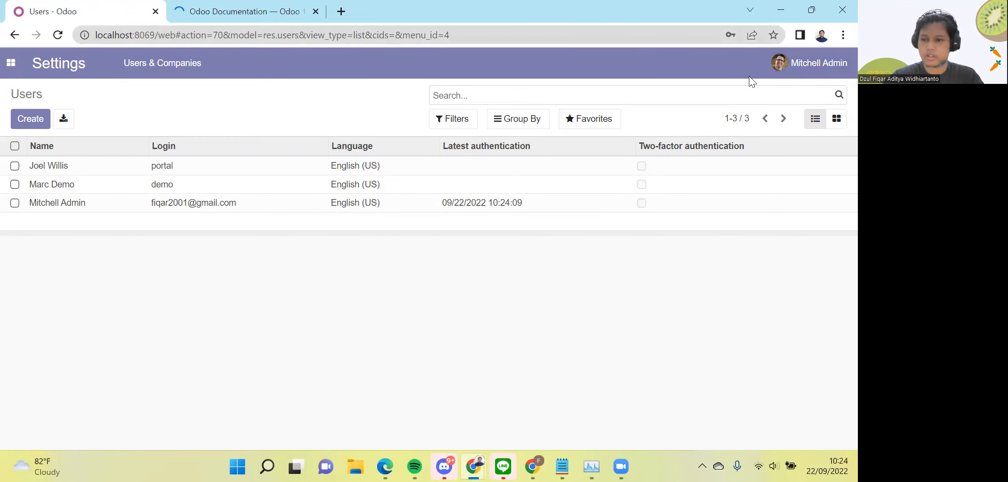
{"action": "left_click", "coordinate": [819, 66]}
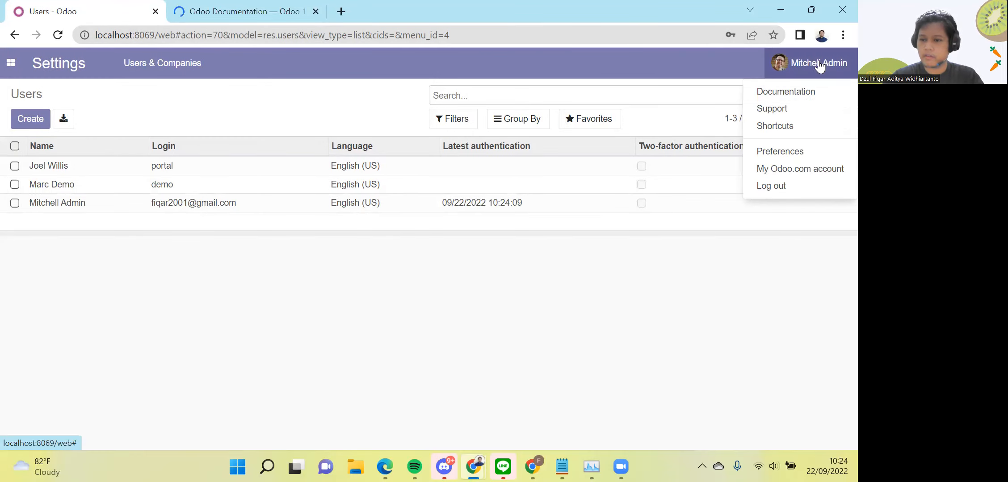
{"action": "left_click", "coordinate": [802, 155]}
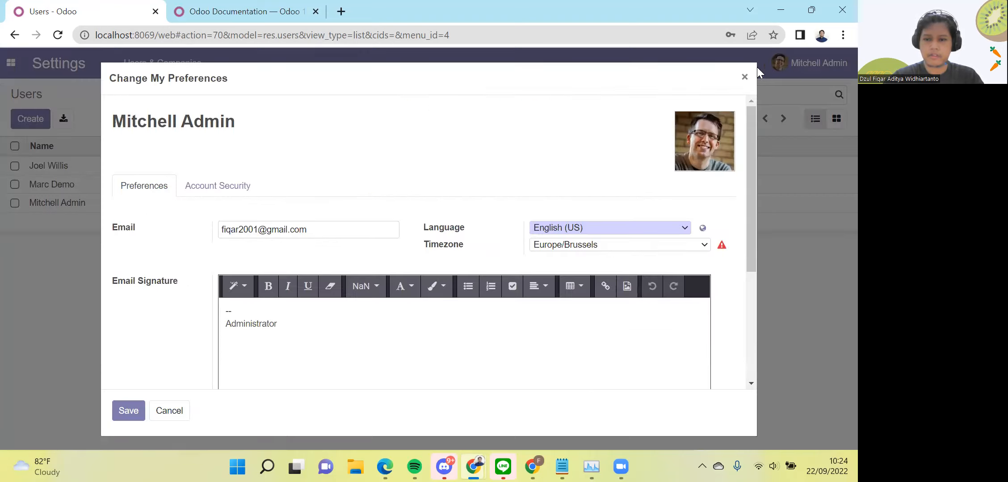
{"action": "left_click", "coordinate": [745, 77]}
Open the Support (Odoo Pricing) page in a new tab, then go to the Apps list
{"action": "left_click", "coordinate": [802, 76]}
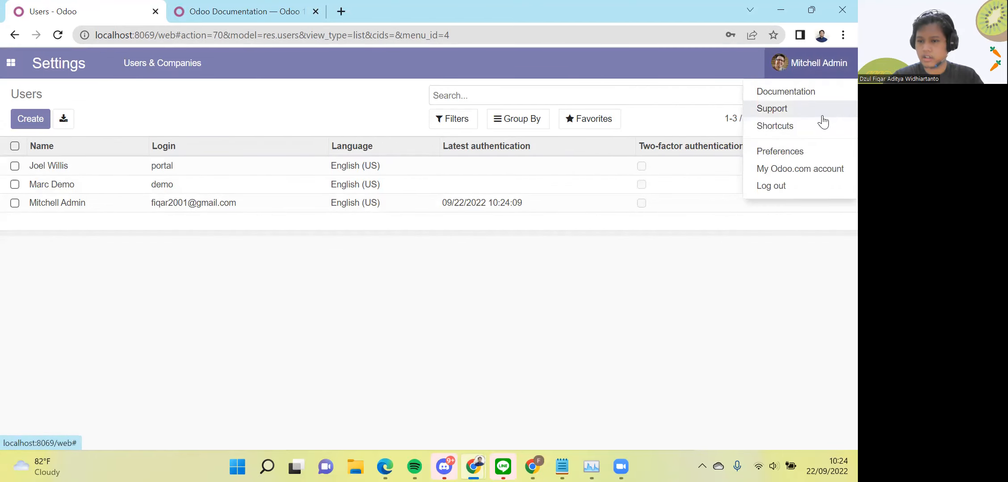
{"action": "left_click", "coordinate": [807, 110]}
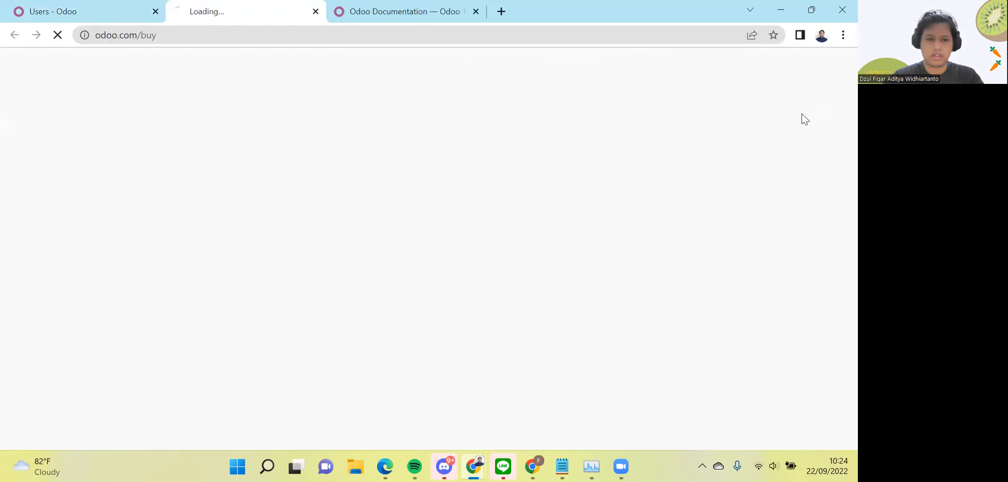
{"action": "left_click", "coordinate": [89, 7]}
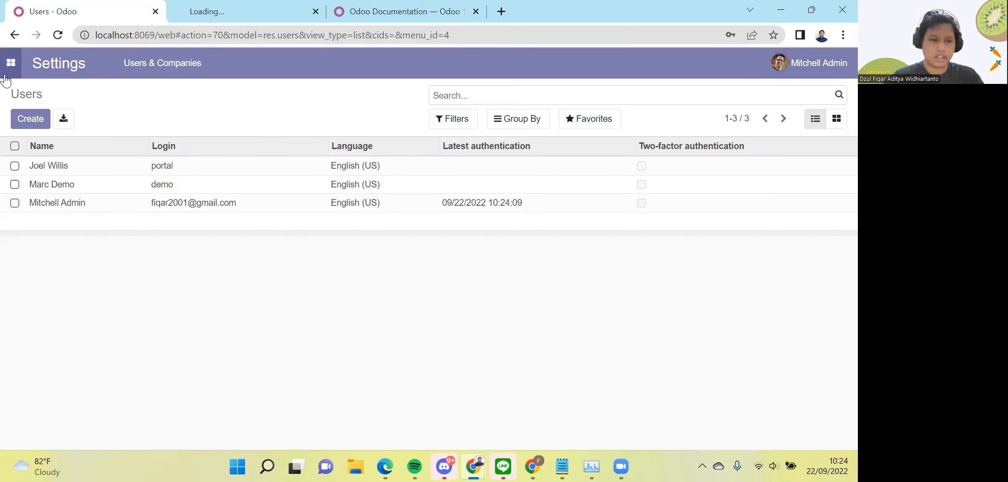
{"action": "left_click", "coordinate": [7, 73]}
{"action": "left_click", "coordinate": [49, 107]}
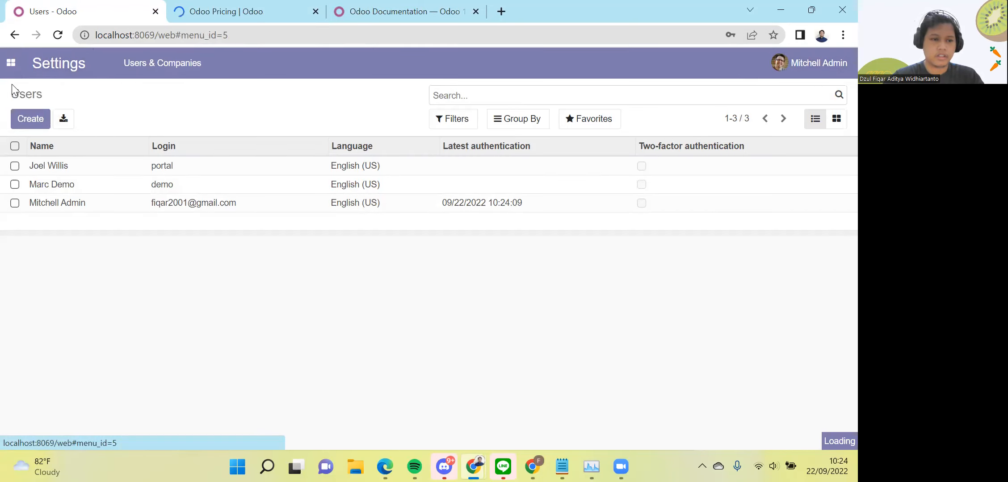
Browse the Odoo 14 Apps list, then switch to the Odoo 15 localhost:8090 Apps list
{"action": "scroll", "coordinate": [199, 214], "scroll_direction": "down", "scroll_amount": 15}
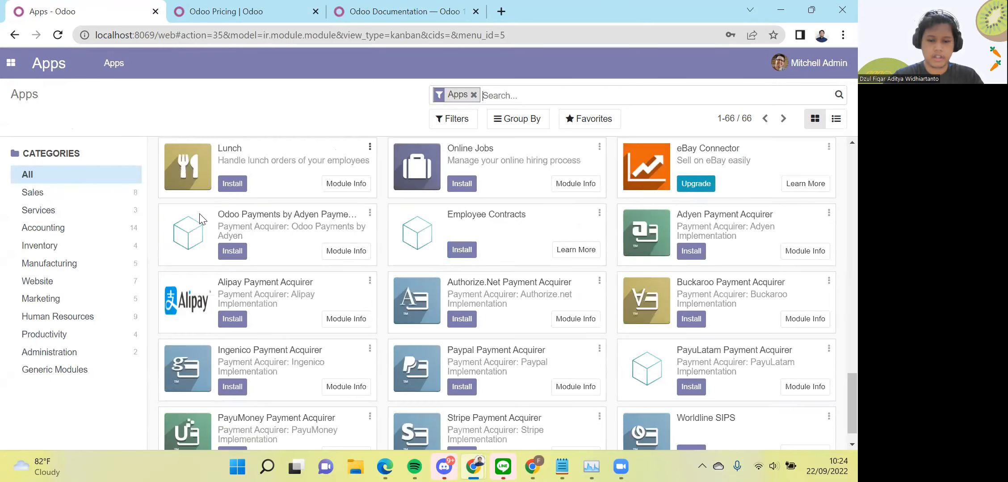
{"action": "scroll", "coordinate": [200, 219], "scroll_direction": "up", "scroll_amount": 15}
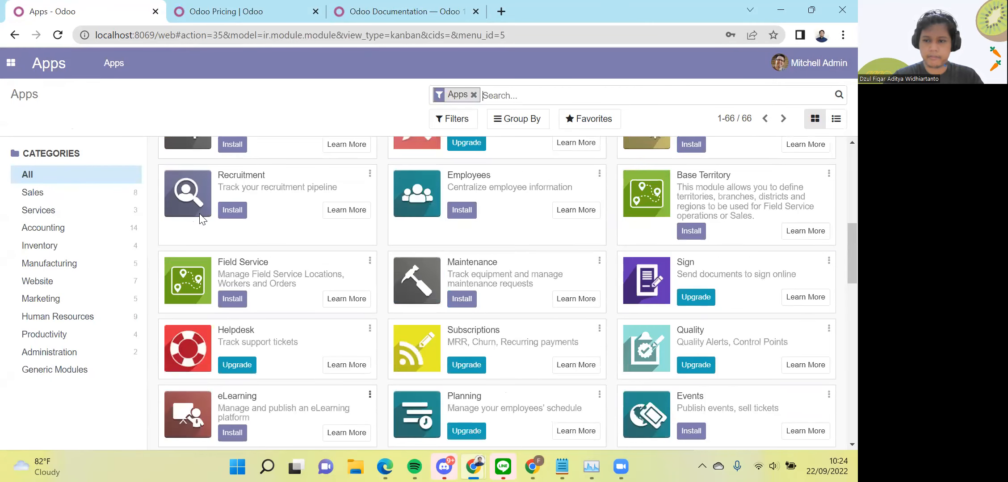
{"action": "scroll", "coordinate": [199, 214], "scroll_direction": "up", "scroll_amount": 10}
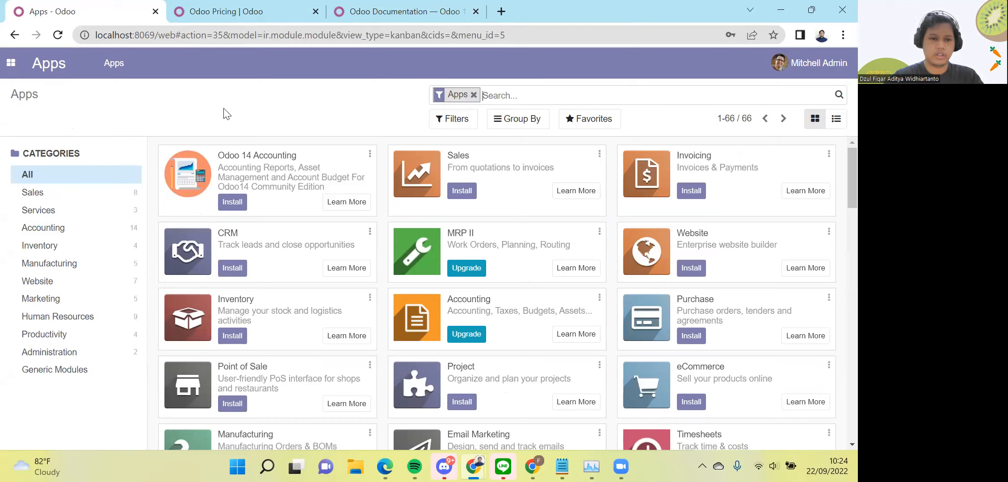
{"action": "key", "text": "alt+Tab"}
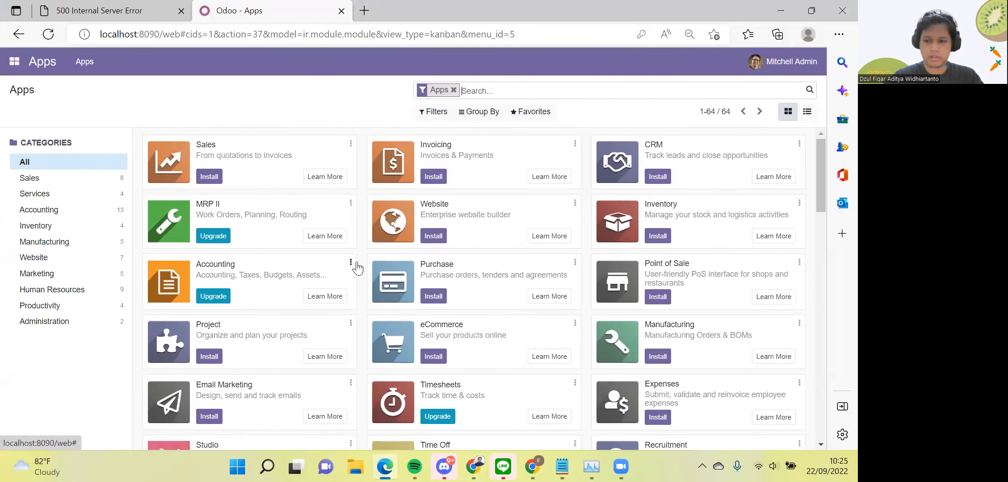
{"action": "scroll", "coordinate": [357, 268], "scroll_direction": "down", "scroll_amount": 20}
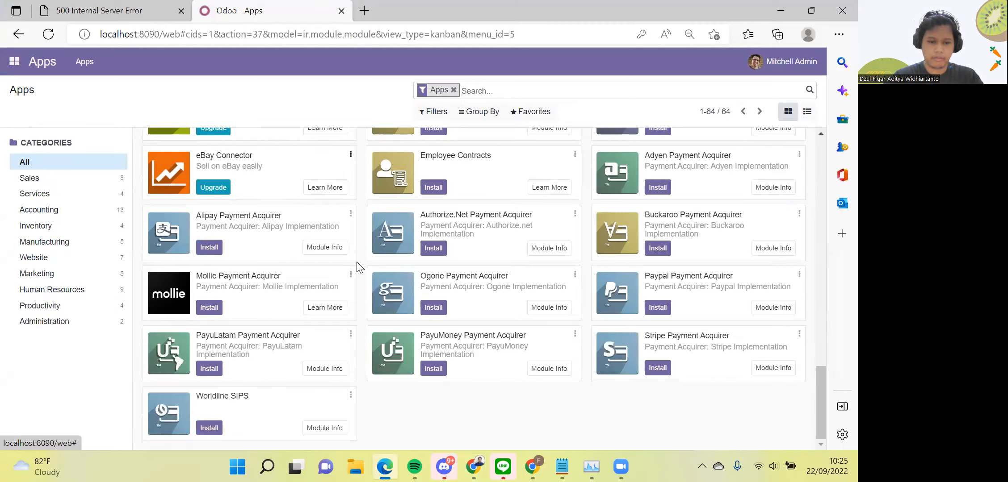
{"action": "scroll", "coordinate": [357, 261], "scroll_direction": "up", "scroll_amount": 20}
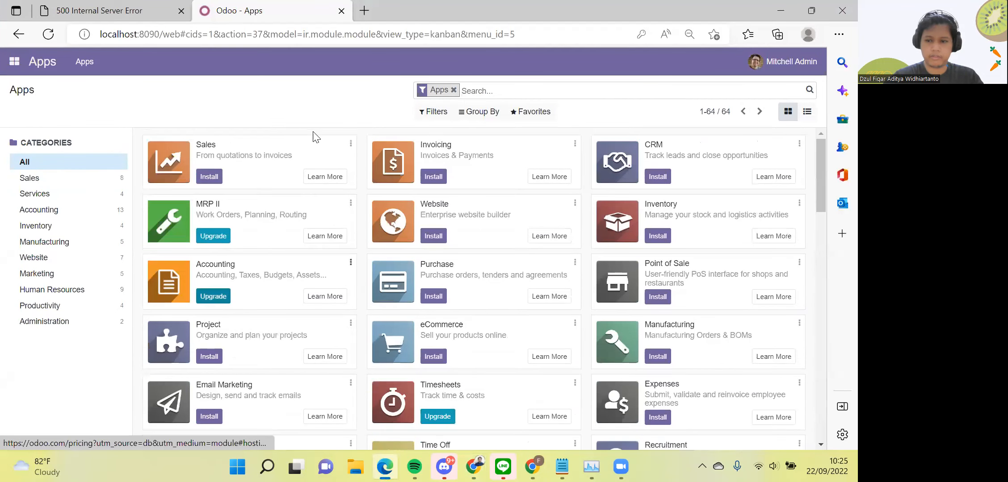
{"action": "left_click", "coordinate": [14, 59]}
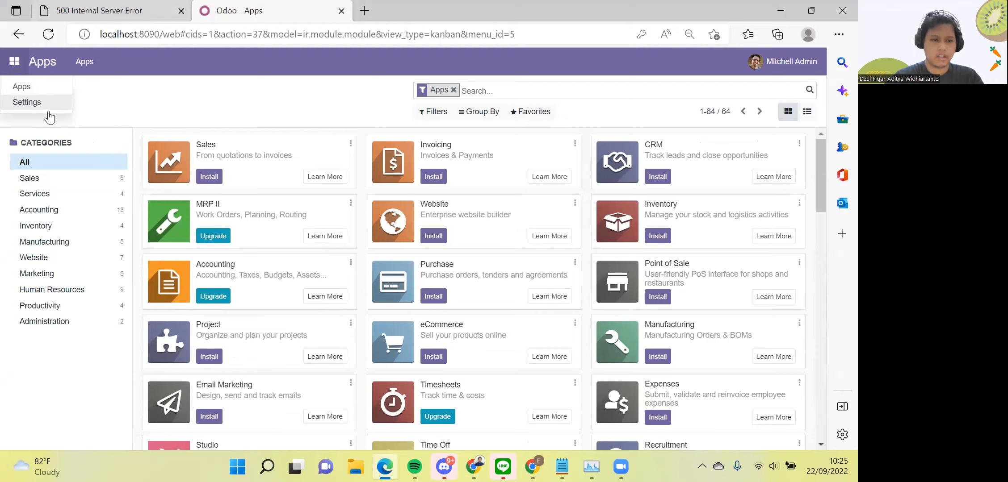
{"action": "left_click", "coordinate": [201, 105]}
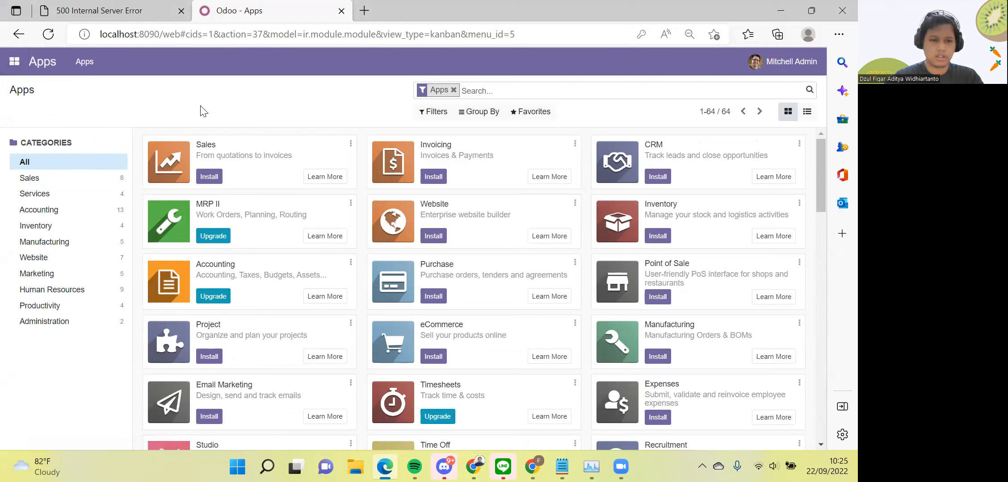
Install the Sales app on the 8090 database and then on the 8069 database
{"action": "left_click", "coordinate": [215, 180]}
{"action": "key", "text": "alt+Tab"}
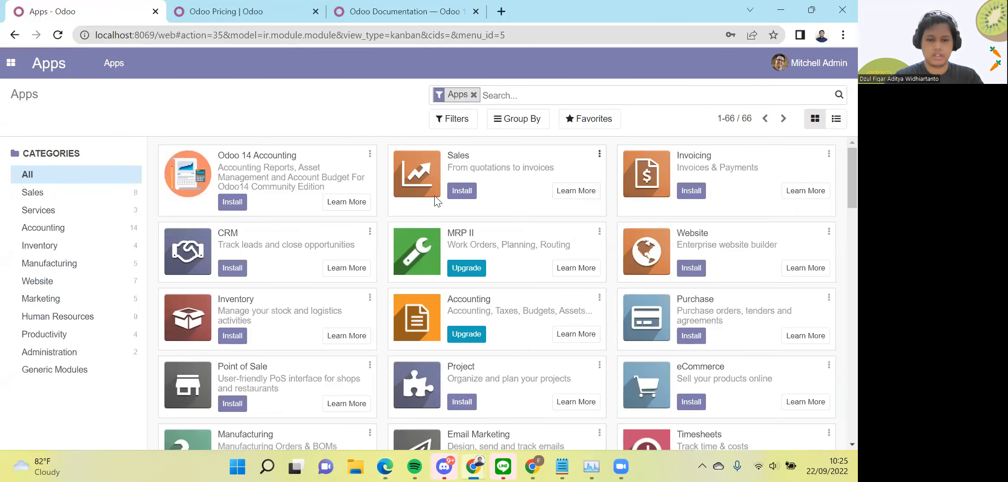
{"action": "left_click", "coordinate": [457, 202]}
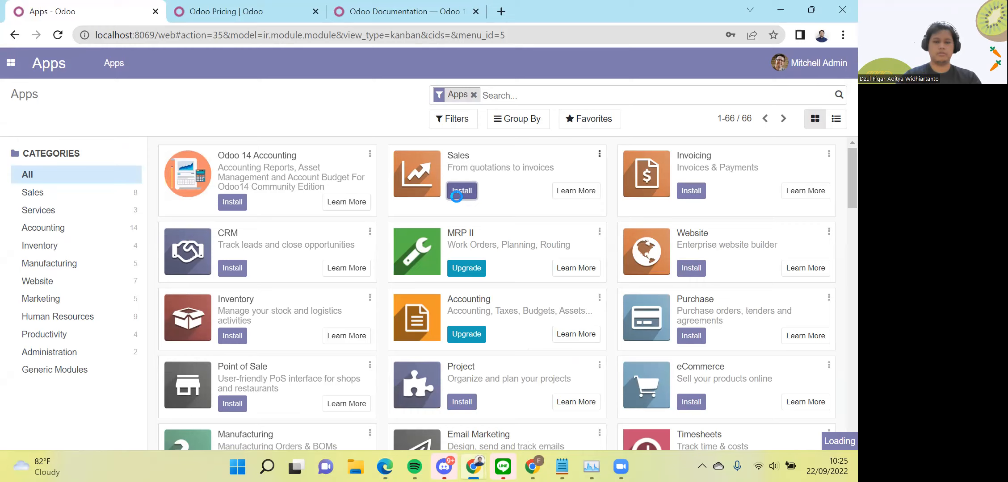
Monitor both Sales installations by switching between the 8090 and 8069 windows until they progress
{"action": "key", "text": "alt+Tab"}
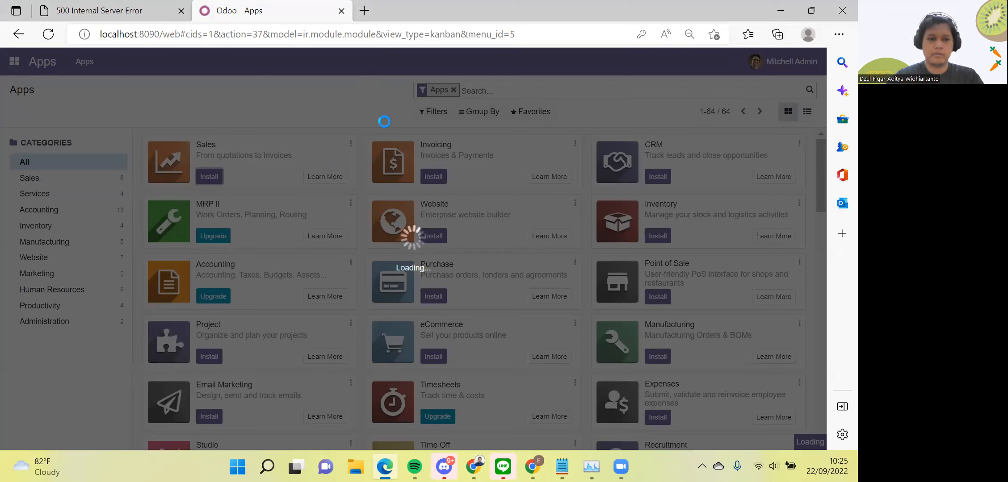
{"action": "key", "text": "alt+Tab"}
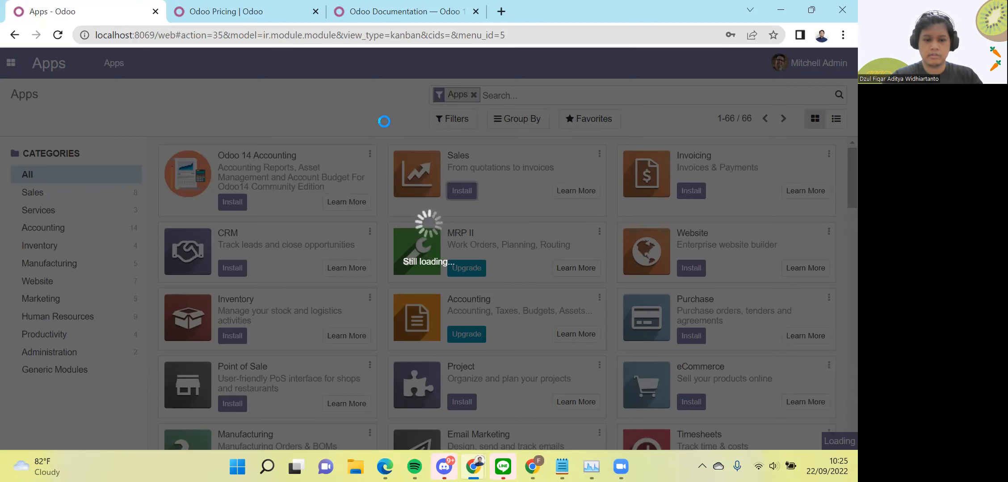
{"action": "key", "text": "alt+Tab"}
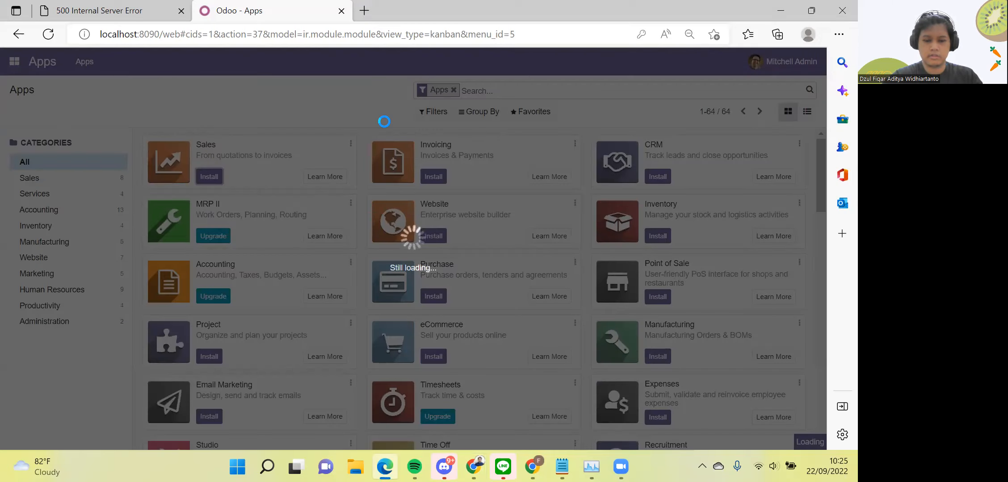
{"action": "key", "text": "alt+Tab"}
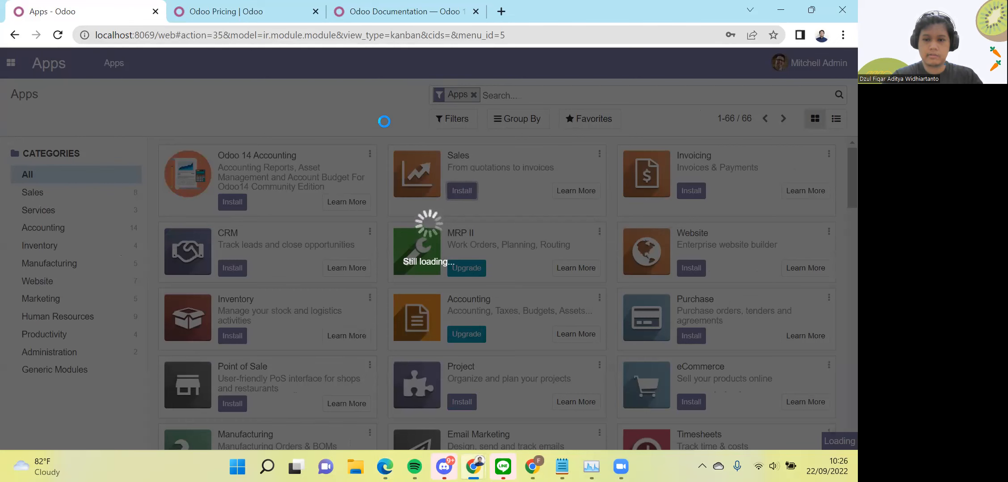
{"action": "key", "text": "alt+Tab"}
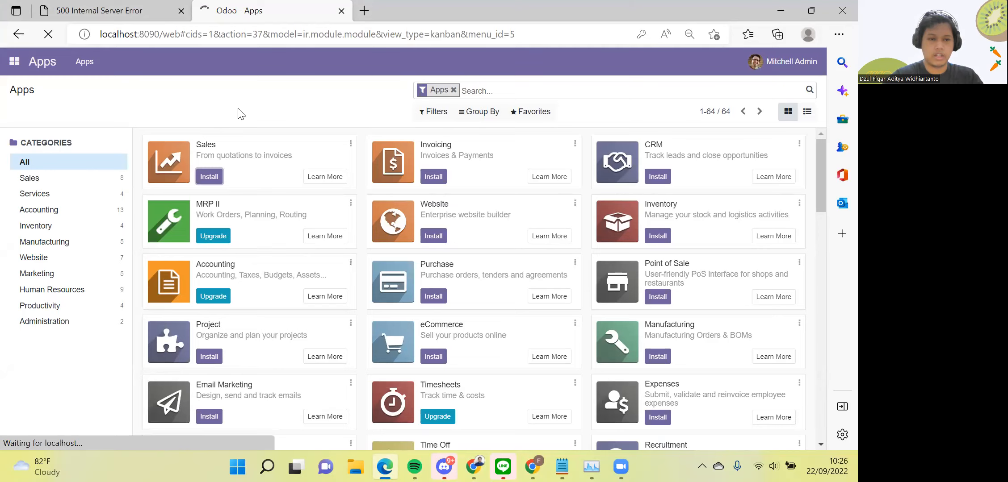
{"action": "key", "text": "alt+Tab"}
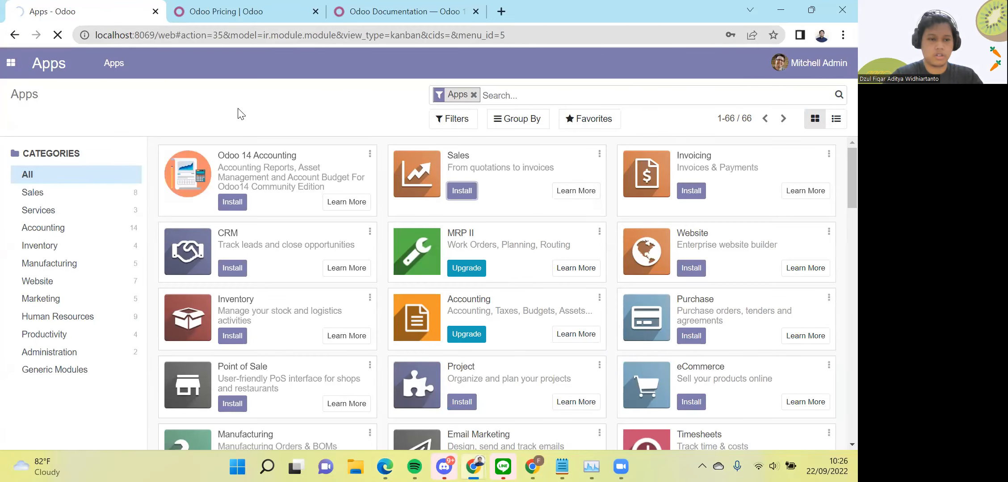
{"action": "key", "text": "alt+Tab"}
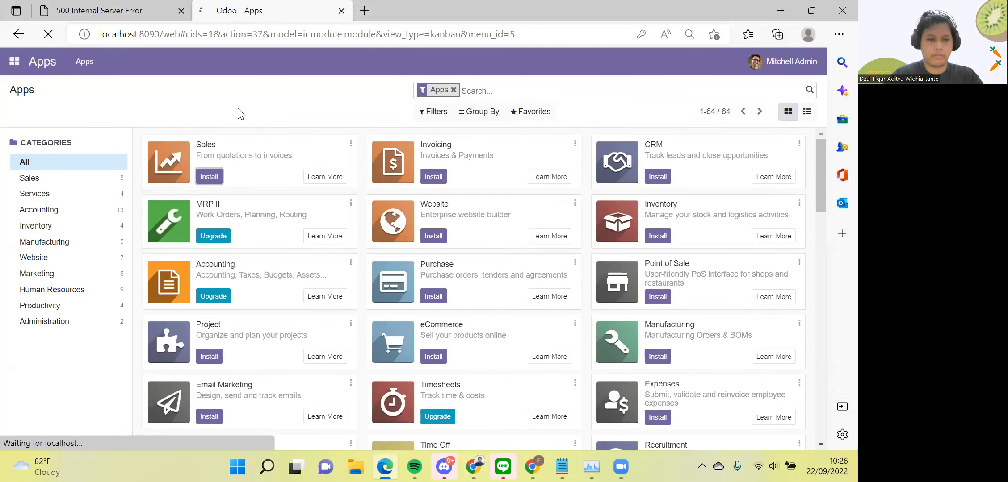
{"action": "key", "text": "alt+Tab"}
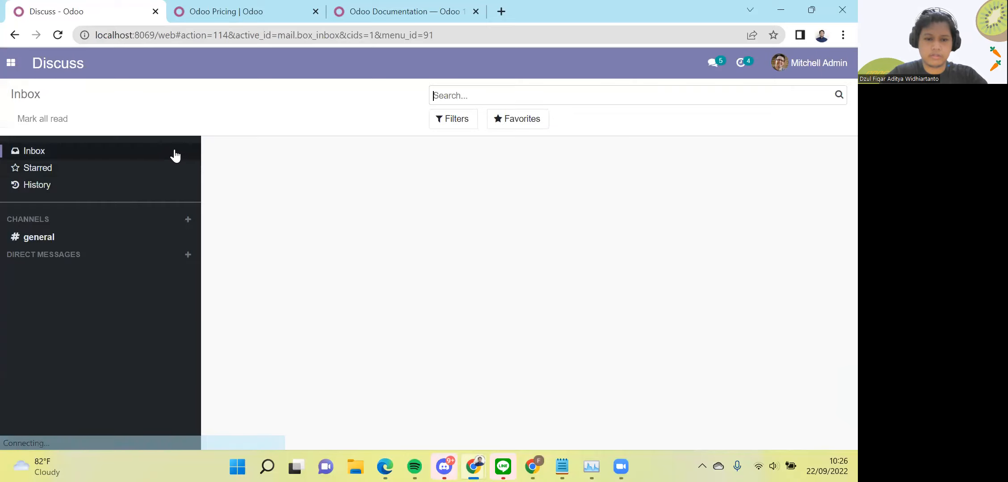
Open Sales on 8069, confirm Odoo 14.0 in Settings' About section, then switch to 8090
{"action": "left_click", "coordinate": [11, 62]}
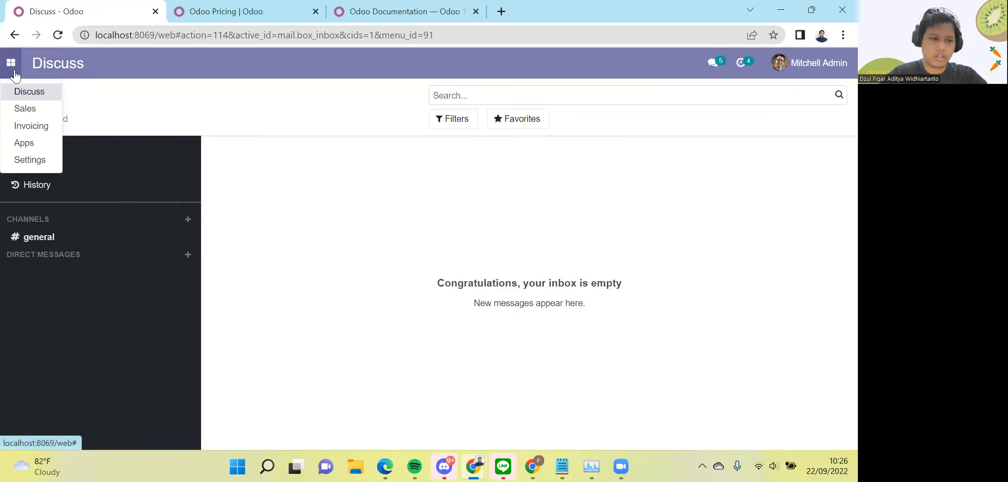
{"action": "left_click", "coordinate": [25, 108]}
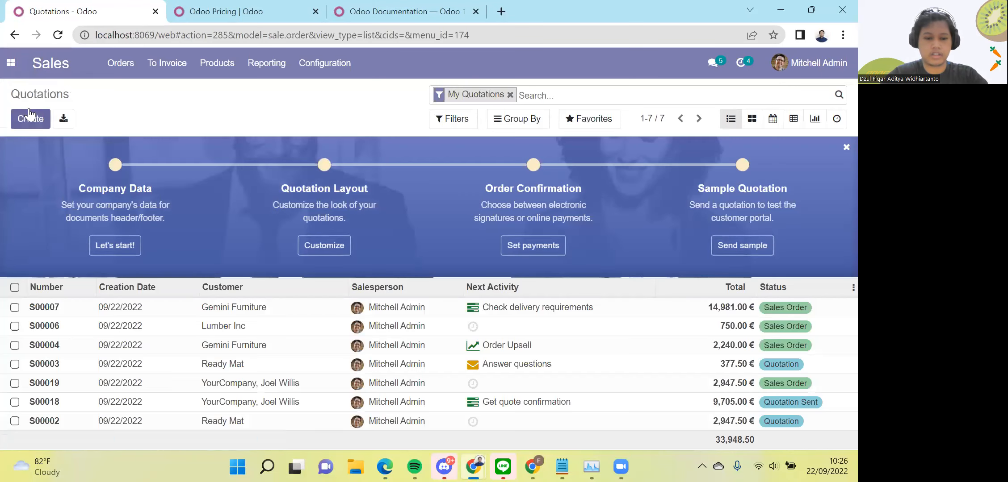
{"action": "left_click", "coordinate": [10, 63]}
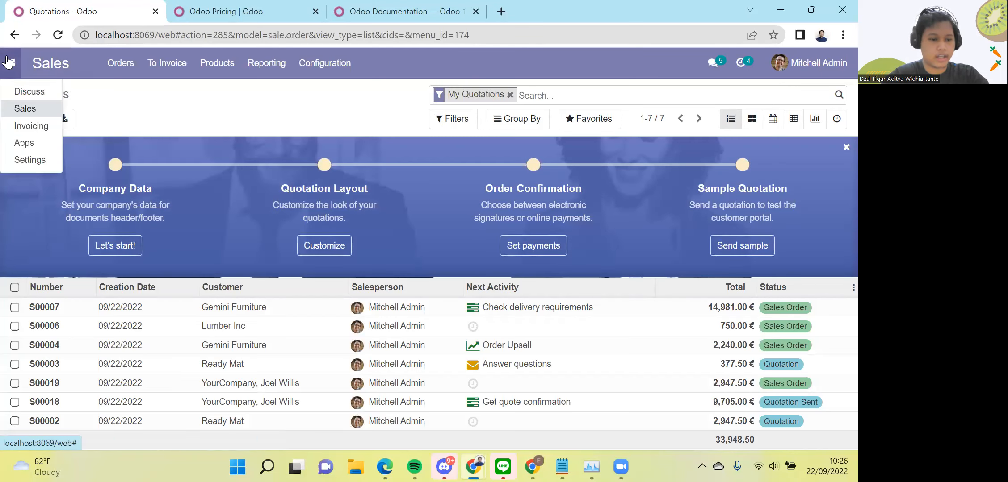
{"action": "left_click", "coordinate": [14, 160]}
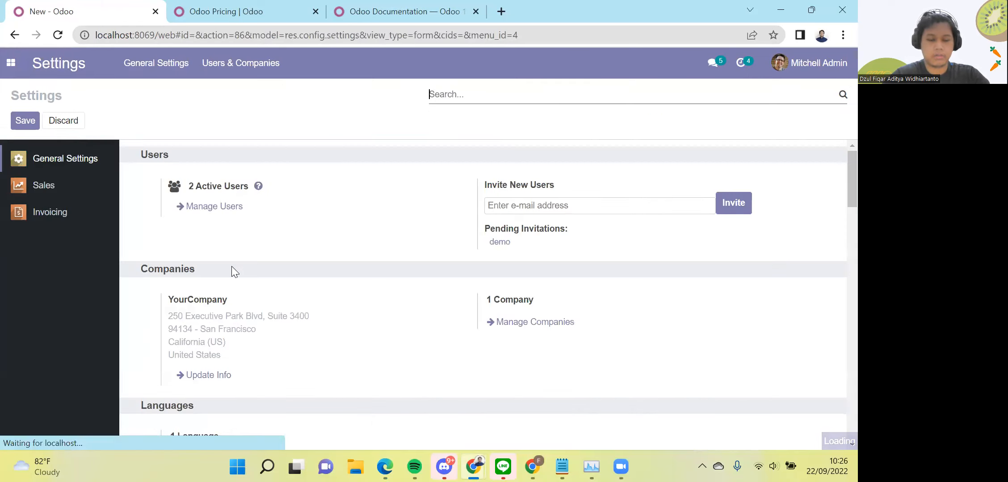
{"action": "scroll", "coordinate": [231, 266], "scroll_direction": "down", "scroll_amount": 10}
{"action": "scroll", "coordinate": [232, 266], "scroll_direction": "down", "scroll_amount": 10}
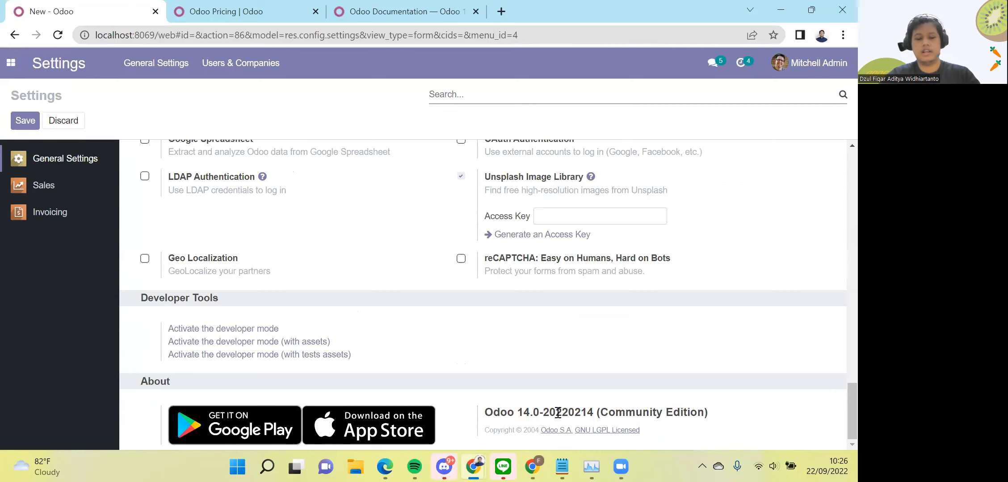
{"action": "key", "text": "alt+Tab"}
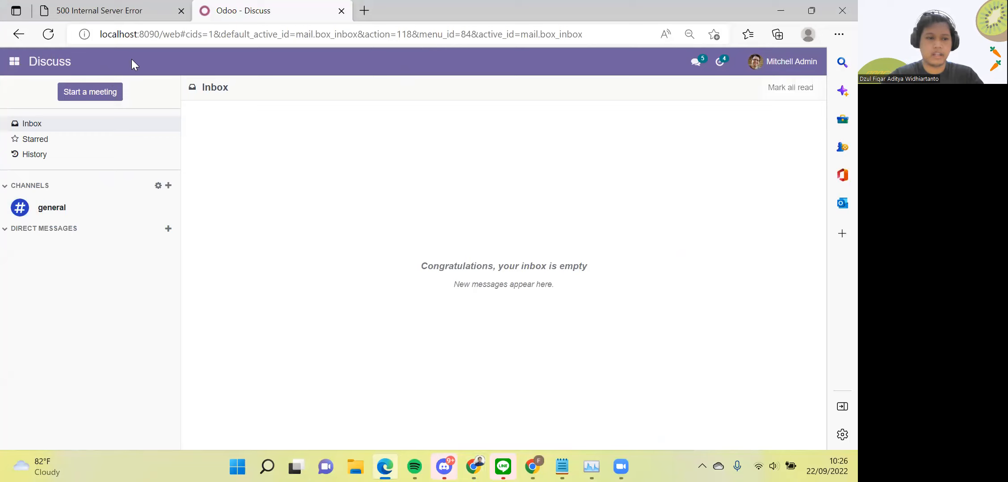
Open Sales on 8090 showing seven quotations, then scroll Settings to see Odoo 15.0 Community Edition
{"action": "left_click", "coordinate": [17, 64]}
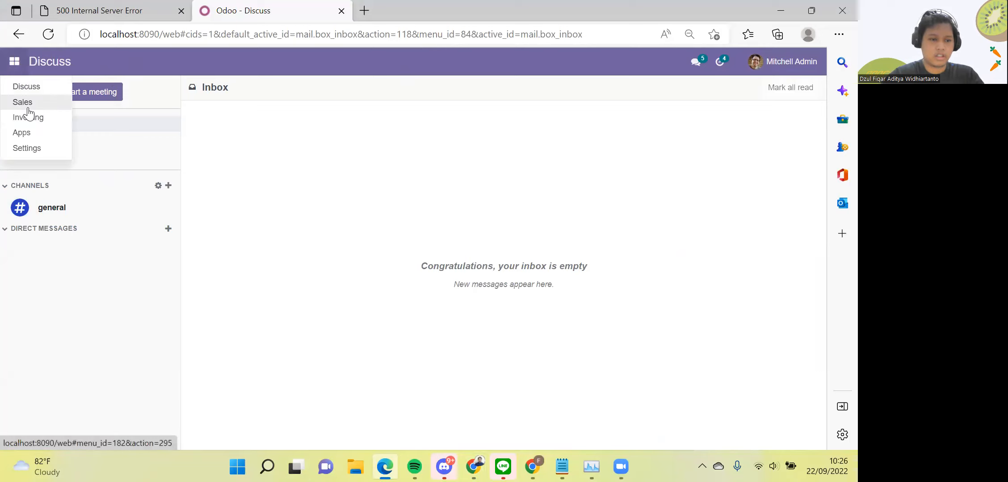
{"action": "left_click", "coordinate": [28, 107]}
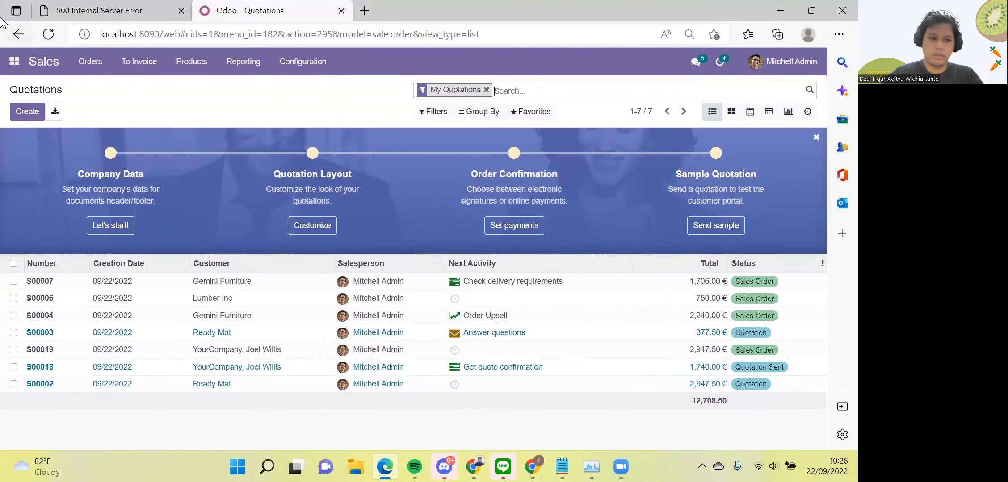
{"action": "left_click", "coordinate": [15, 67]}
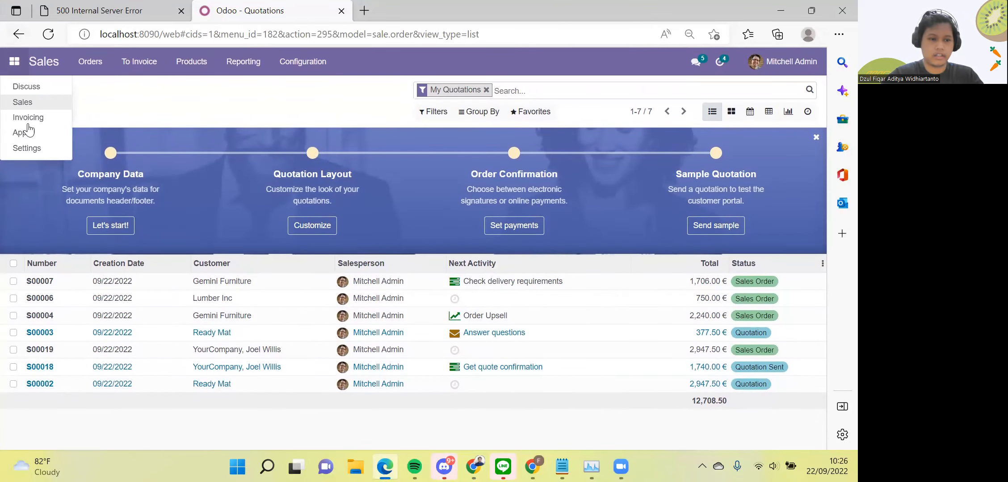
{"action": "left_click", "coordinate": [38, 148]}
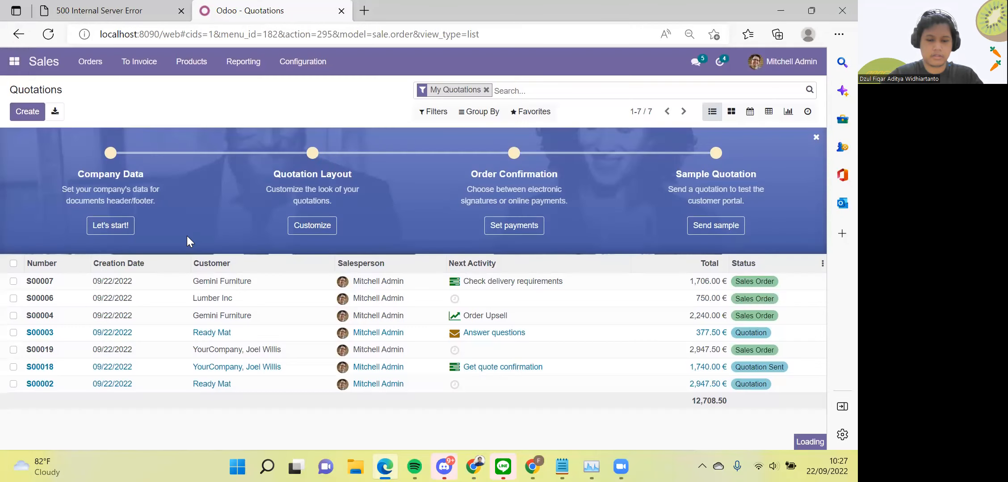
{"action": "scroll", "coordinate": [187, 241], "scroll_direction": "down", "scroll_amount": 15}
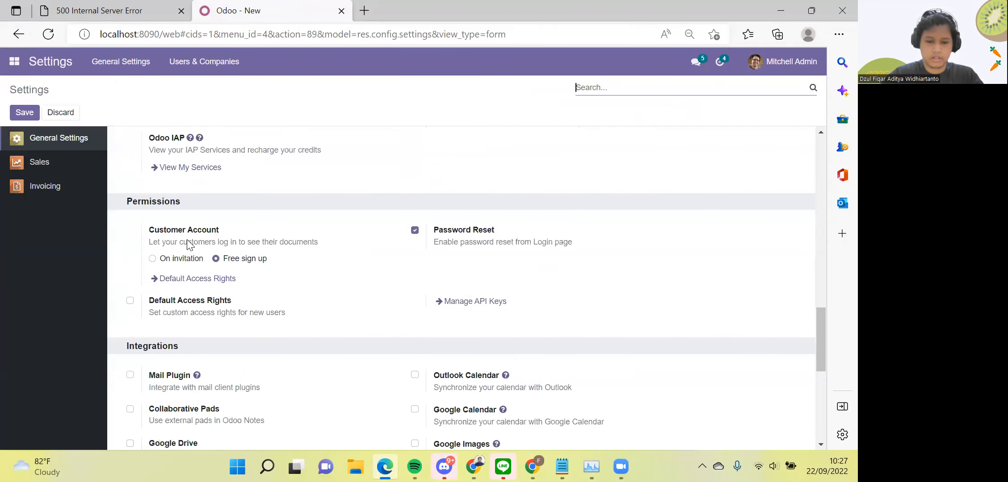
{"action": "scroll", "coordinate": [407, 341], "scroll_direction": "down", "scroll_amount": 7}
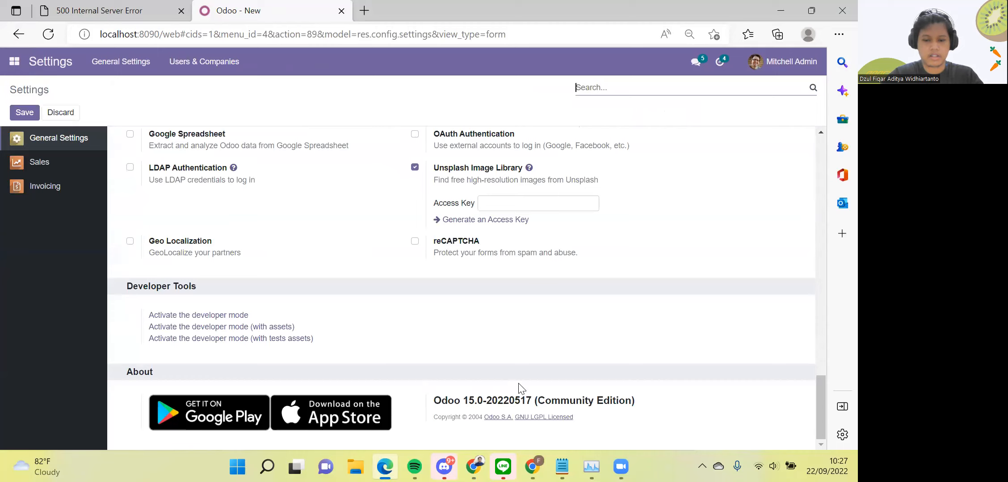